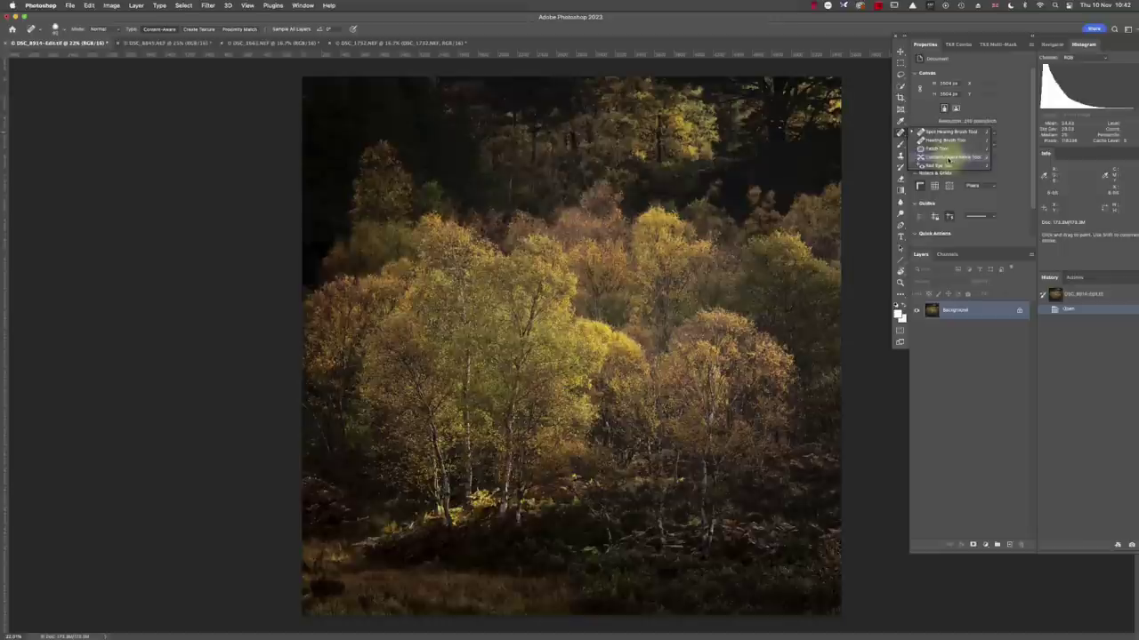
- Remove the distracting bright patches along the bottom edge of the birch woodland photo with the content-aware Spot Healing Brush
{"action": "left_click", "coordinate": [948, 133]}
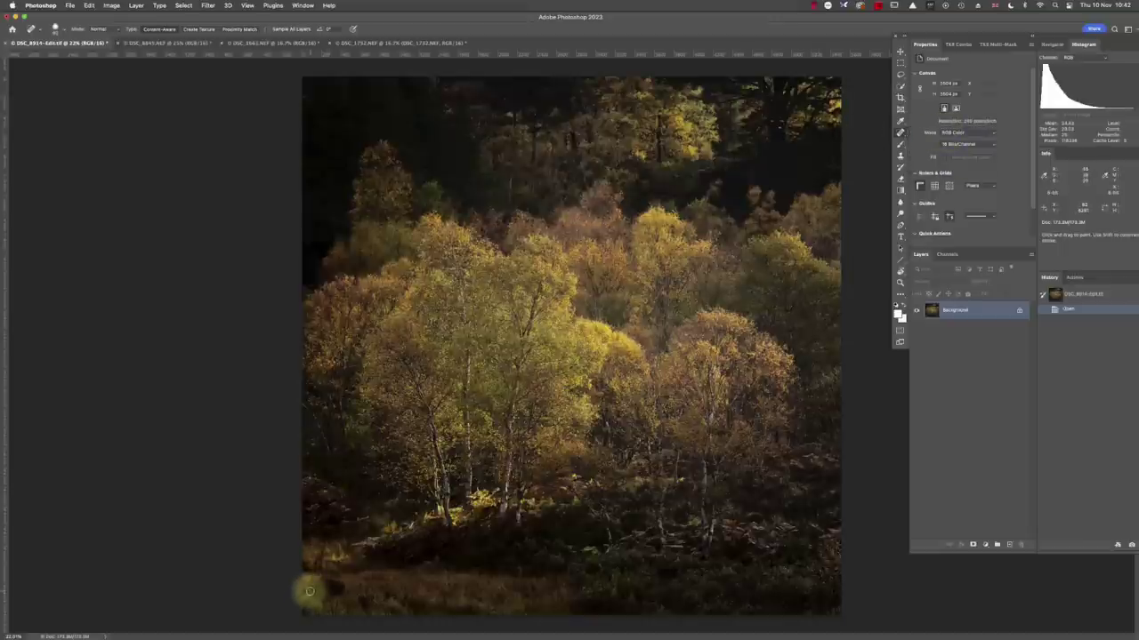
{"action": "left_click_drag", "start_coordinate": [300, 601], "coordinate": [358, 594]}
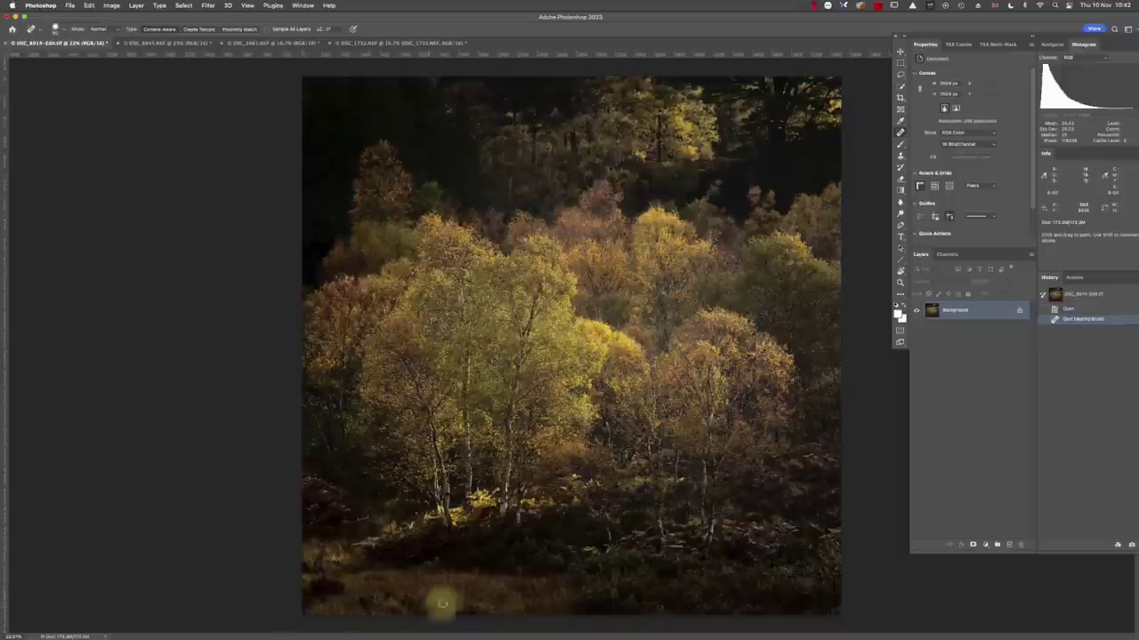
{"action": "left_click_drag", "start_coordinate": [840, 606], "coordinate": [806, 608]}
{"action": "left_click", "coordinate": [812, 611]}
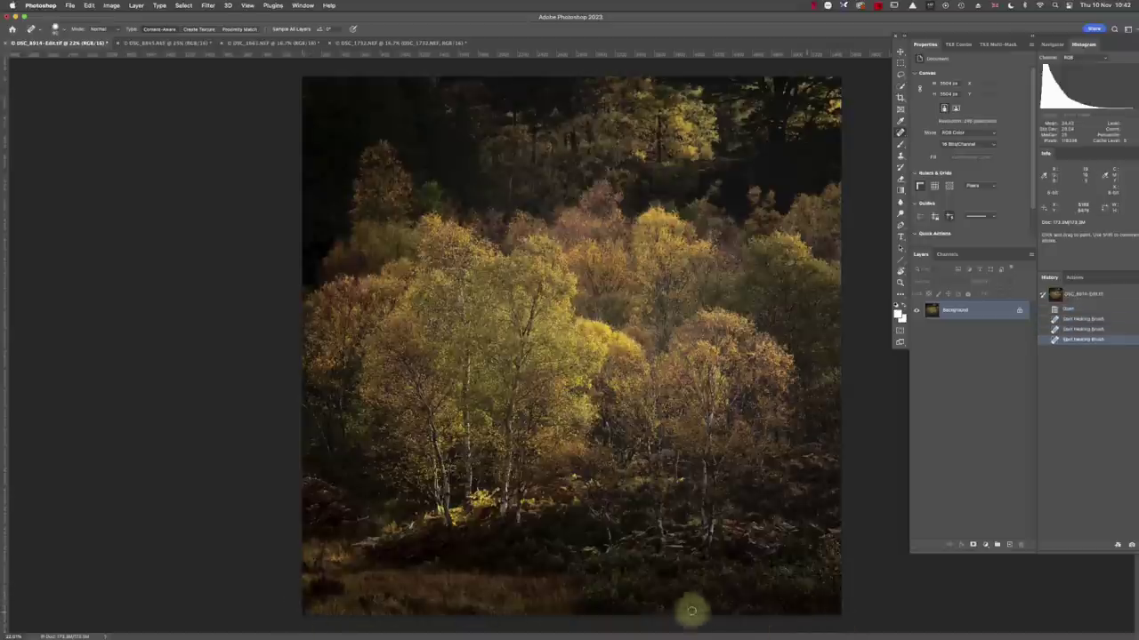
{"action": "left_click", "coordinate": [637, 557]}
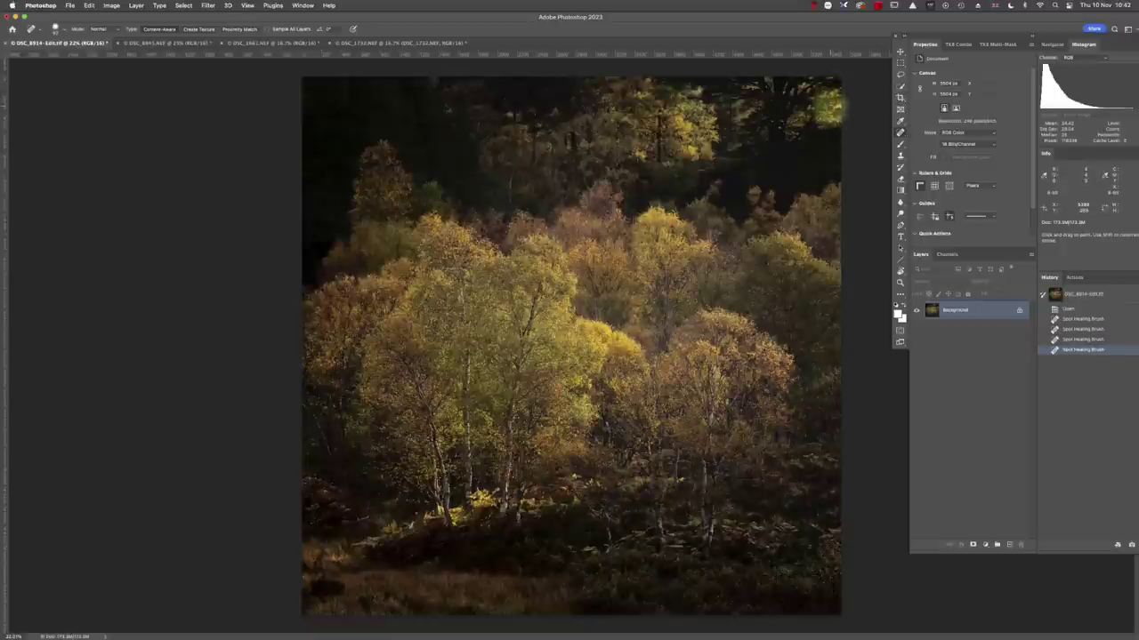
- Spot-heal the bright yellow foliage at the woodland photo's upper right edge and around the dark tree beside it
{"action": "left_click", "coordinate": [854, 107]}
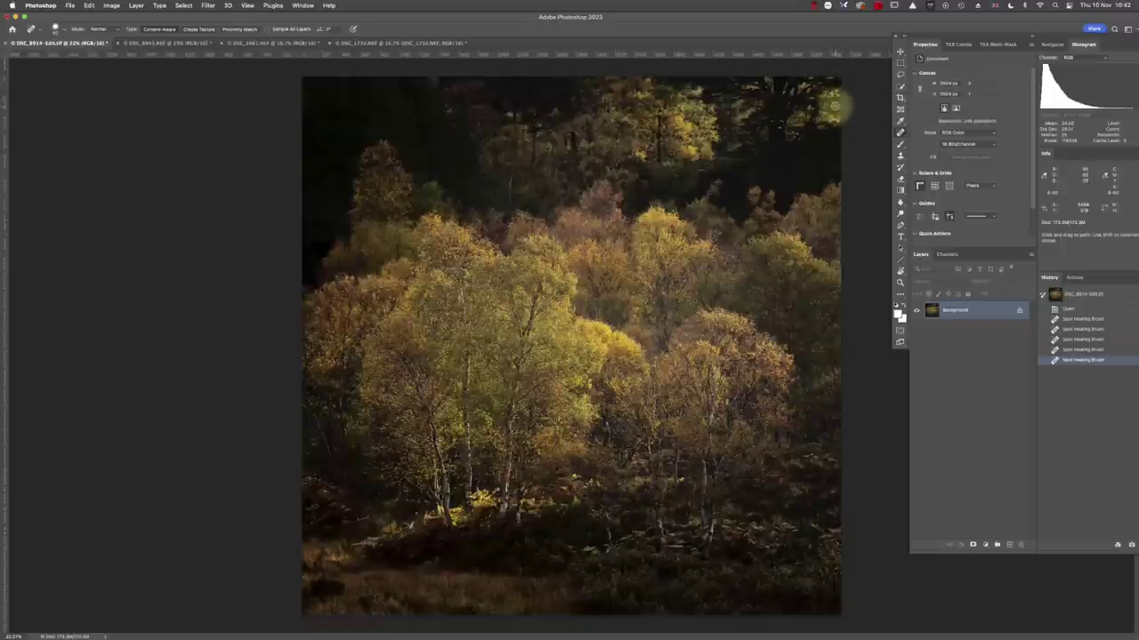
{"action": "left_click", "coordinate": [845, 104]}
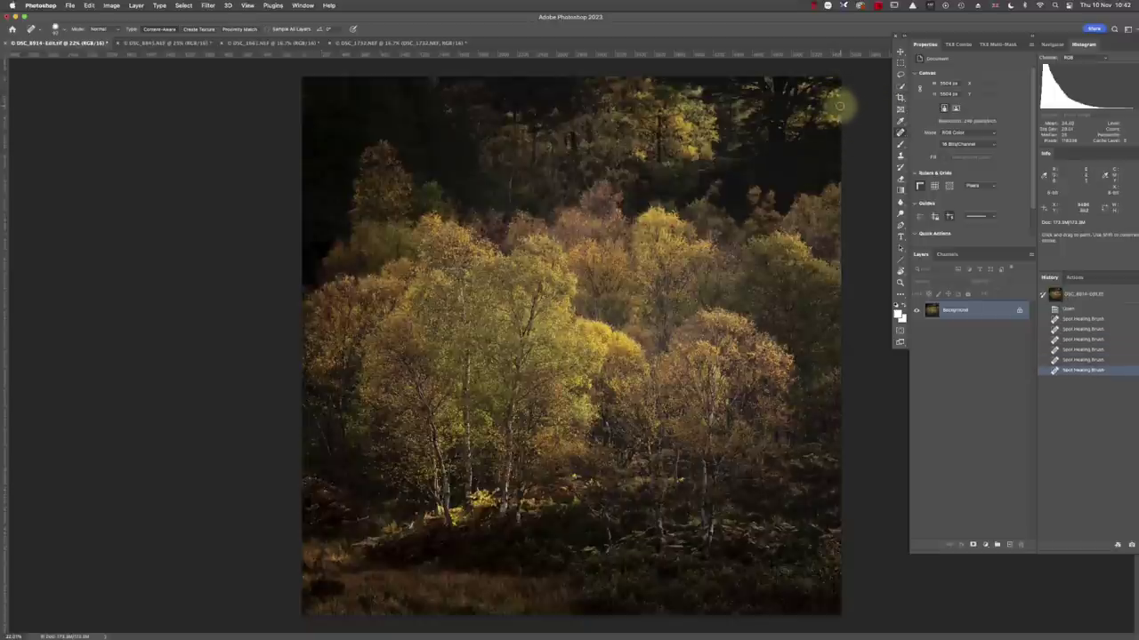
{"action": "left_click", "coordinate": [839, 106]}
{"action": "left_click", "coordinate": [773, 120]}
{"action": "left_click", "coordinate": [780, 127]}
{"action": "left_click", "coordinate": [787, 93]}
{"action": "left_click", "coordinate": [846, 156]}
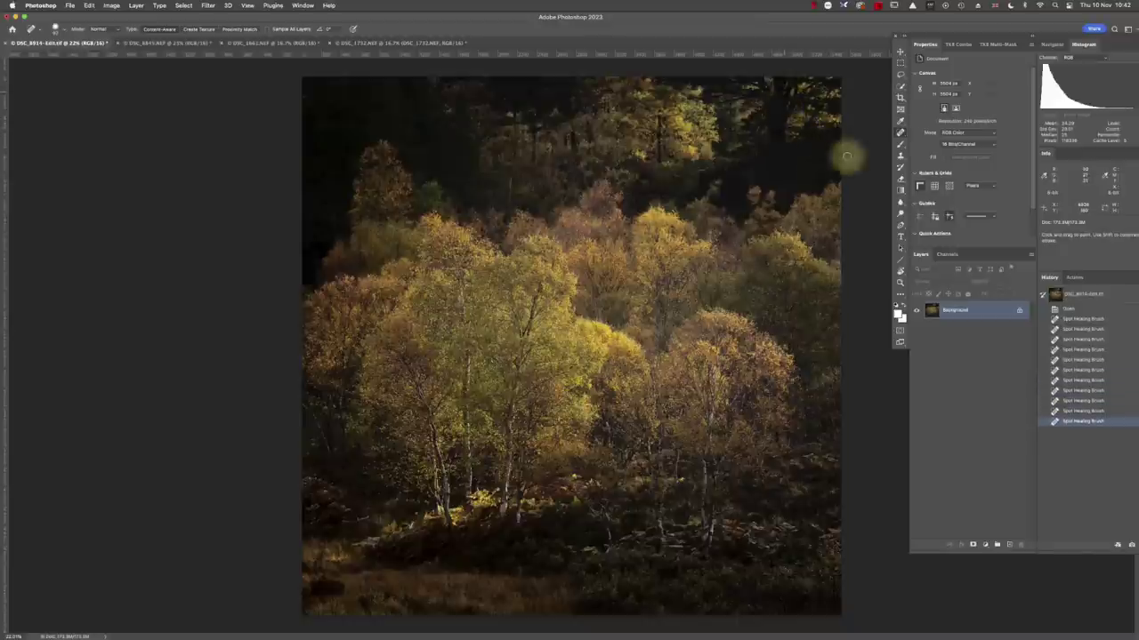
- Spot-heal remaining distractions in the upper trees and lower left corner, and compare the retouched photo with its opened state
{"action": "left_click", "coordinate": [531, 112]}
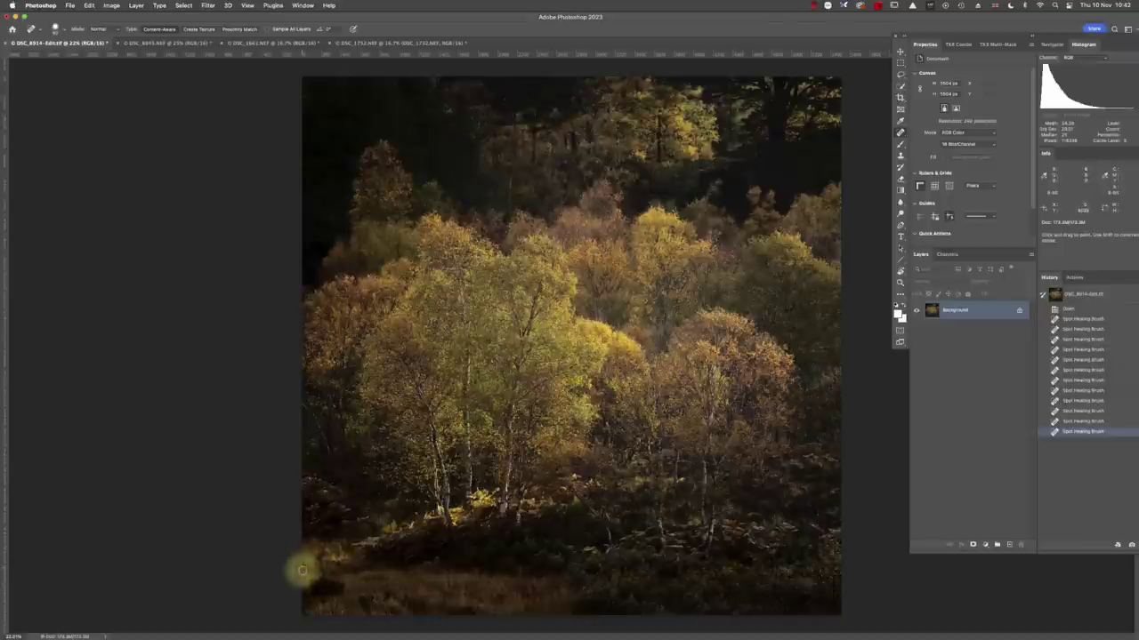
{"action": "left_click", "coordinate": [314, 611]}
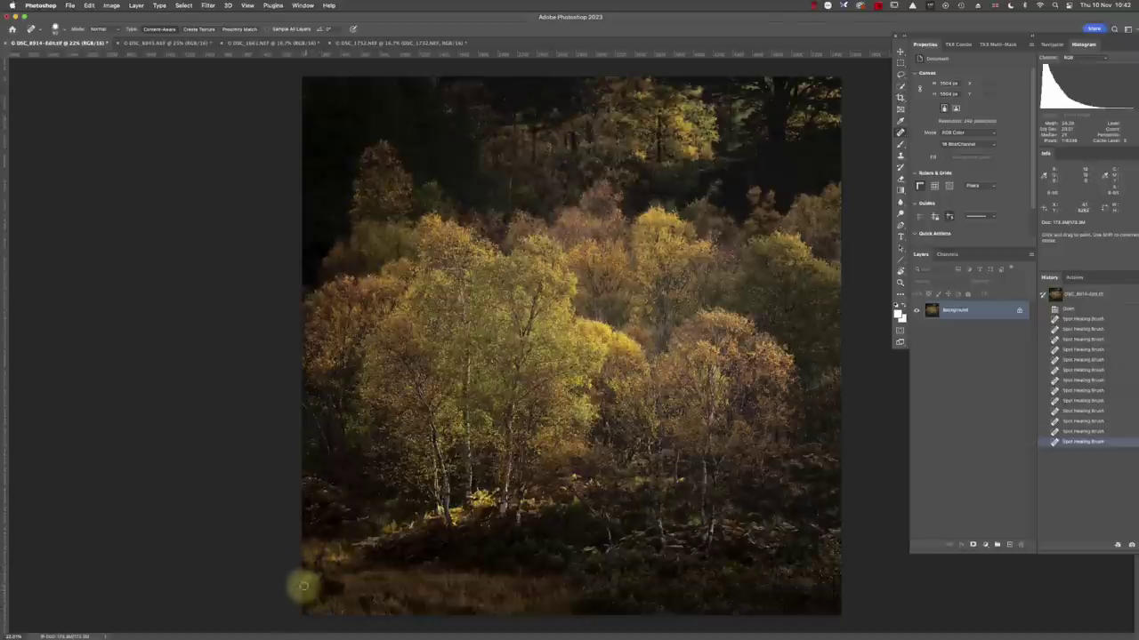
{"action": "left_click", "coordinate": [343, 613]}
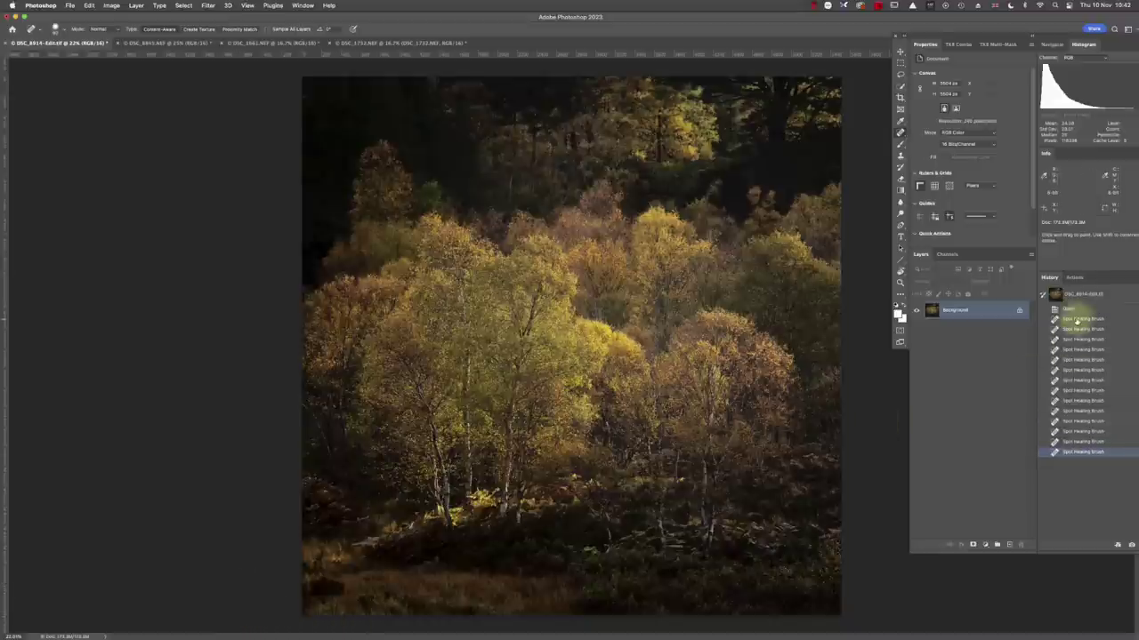
{"action": "left_click", "coordinate": [1076, 309]}
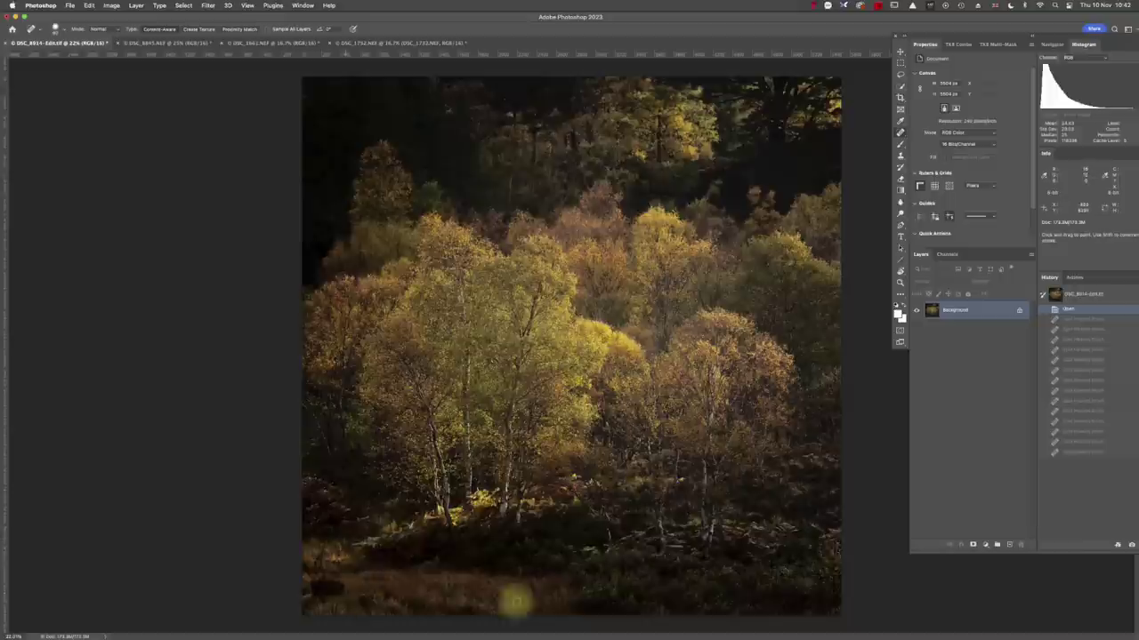
{"action": "left_click", "coordinate": [1090, 453]}
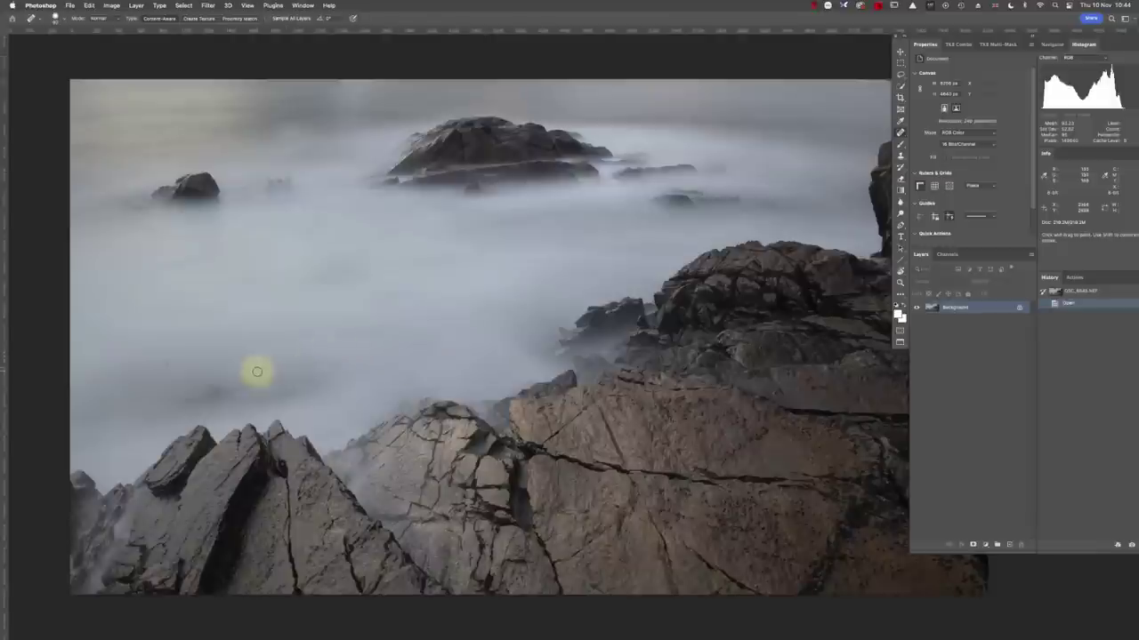
- Spot-heal two marks in the misty water above the lower left rocks of the seascape photo
{"action": "left_click_drag", "start_coordinate": [168, 363], "coordinate": [139, 380]}
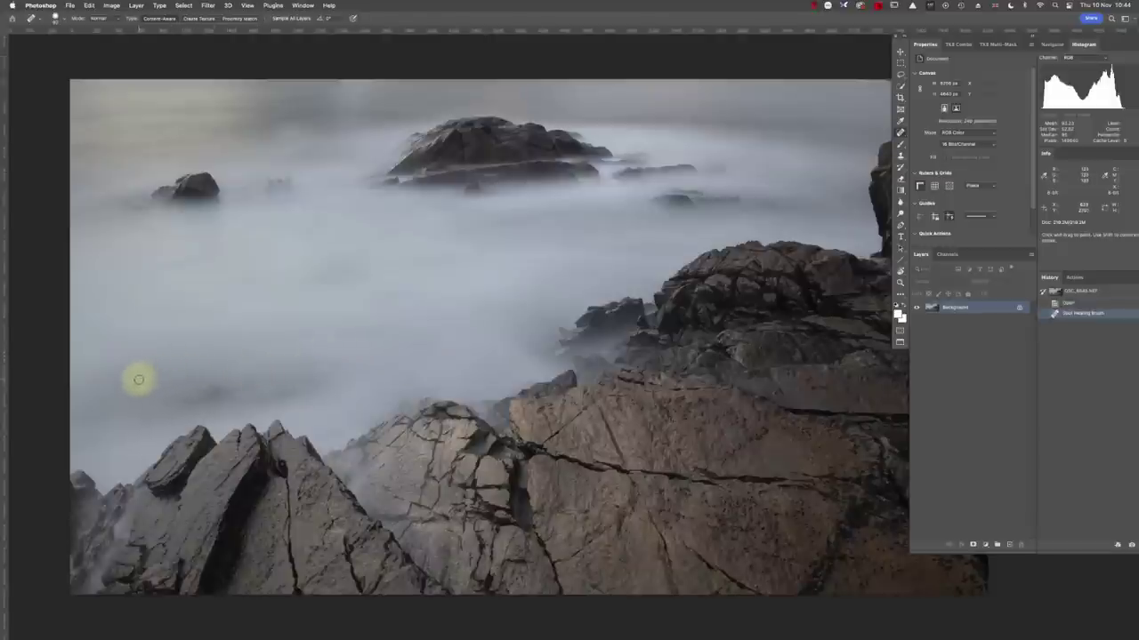
{"action": "left_click", "coordinate": [217, 389]}
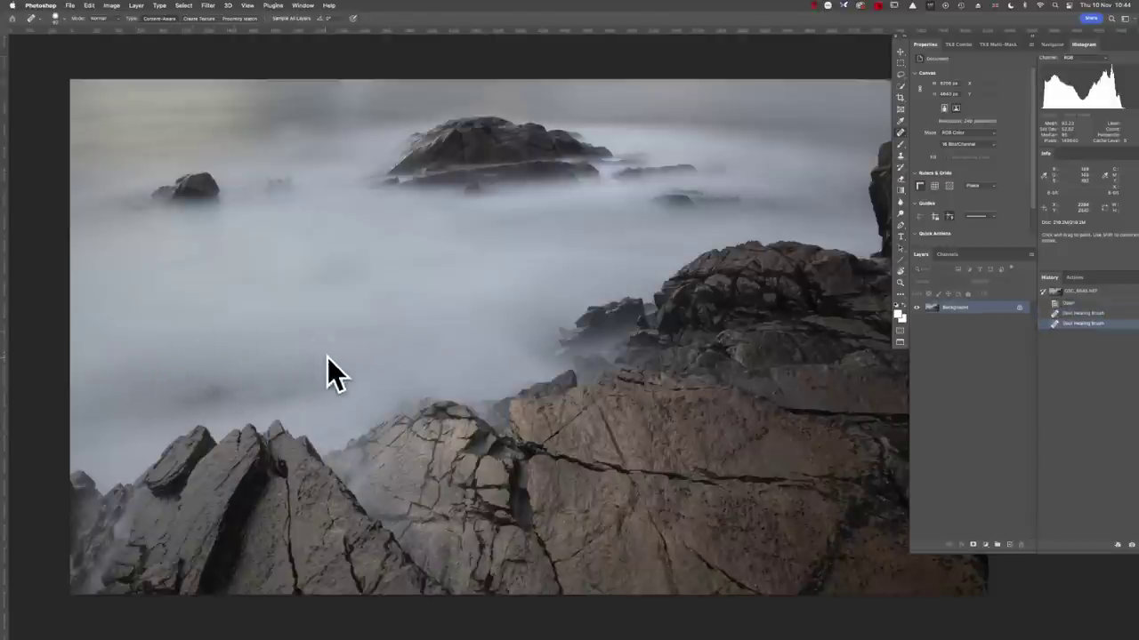
- Select the seascape's upper right corner, including the sliver of land and the tall rock, with the Rectangular Marquee
{"action": "left_click_drag", "start_coordinate": [813, 152], "coordinate": [597, 241]}
{"action": "scroll", "coordinate": [656, 249], "scroll_direction": "up", "scroll_amount": 5}
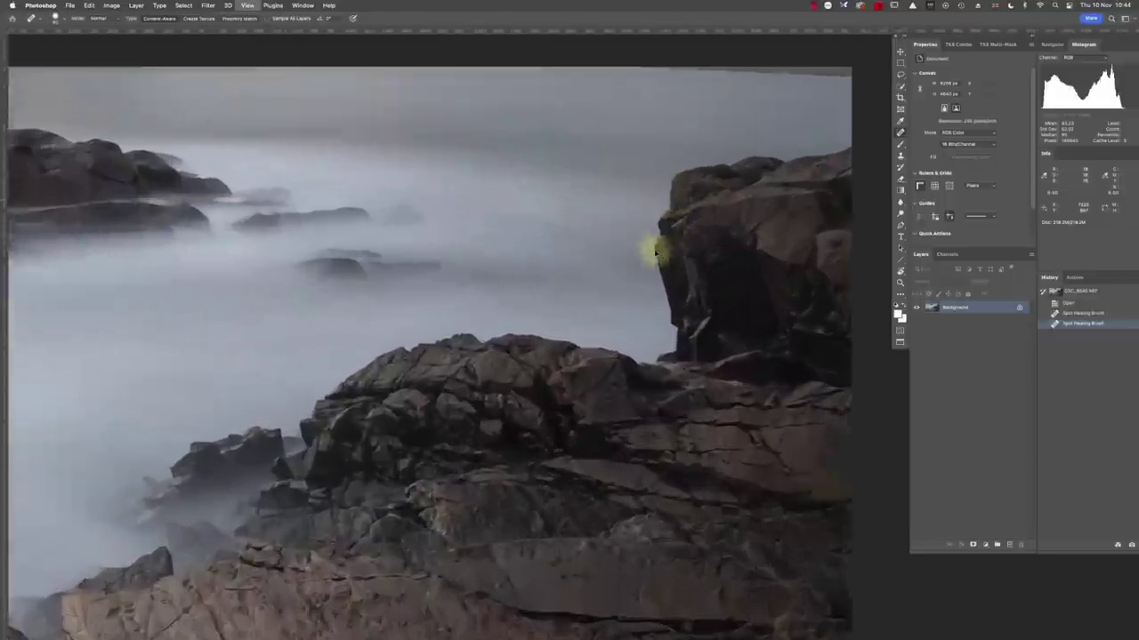
{"action": "scroll", "coordinate": [744, 166], "scroll_direction": "down", "scroll_amount": 5}
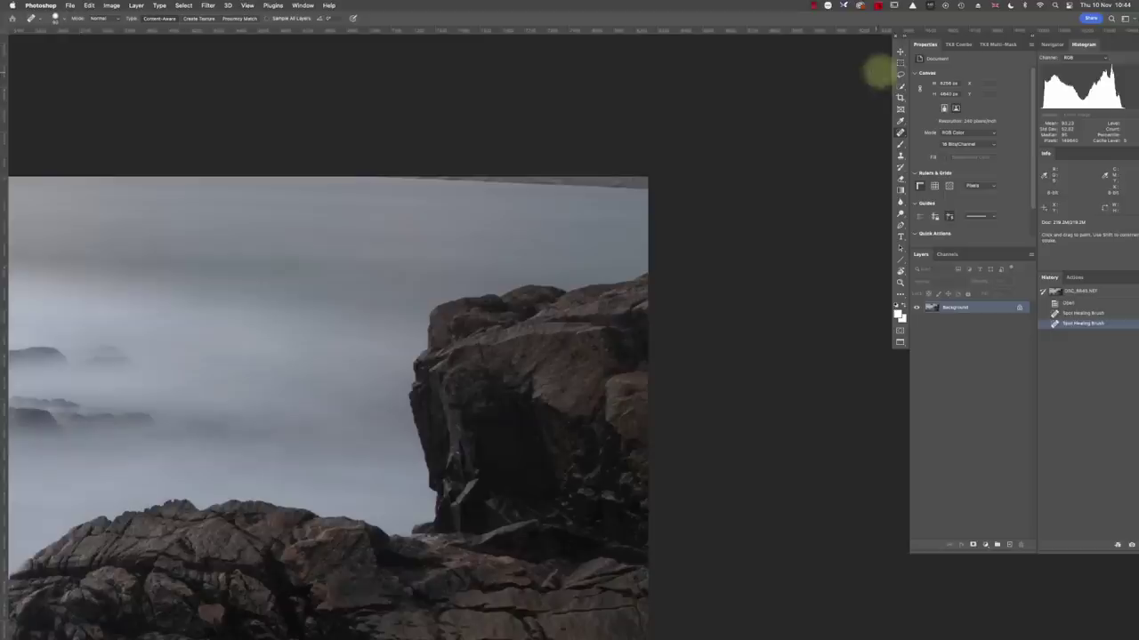
{"action": "left_click", "coordinate": [899, 67]}
{"action": "left_click_drag", "start_coordinate": [660, 132], "coordinate": [50, 587]}
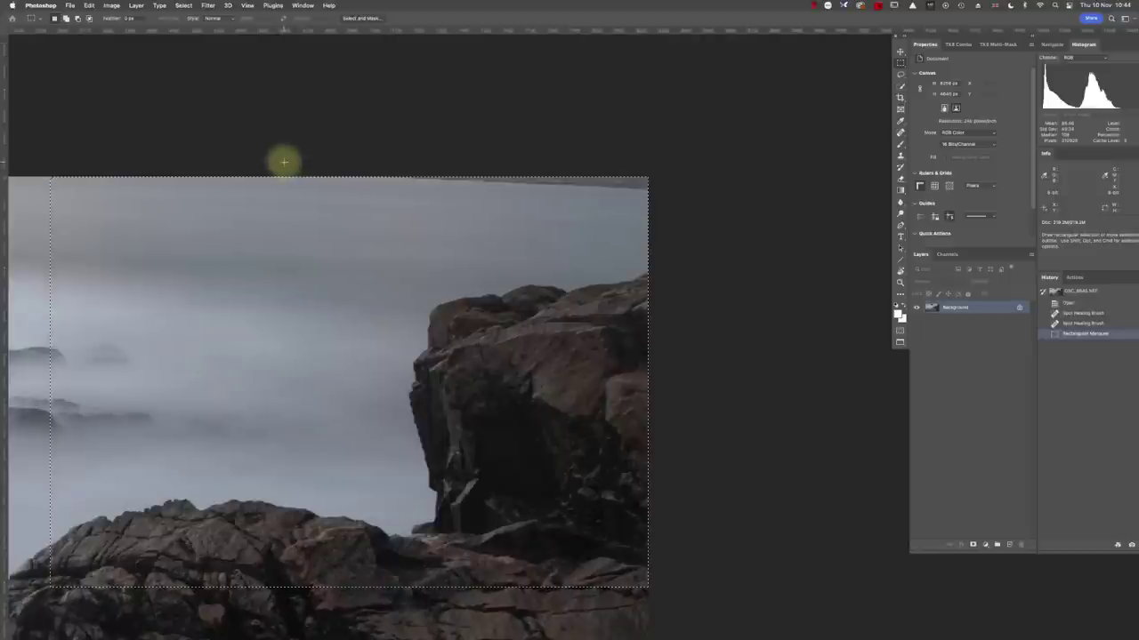
- Warp the selection's upper right corner and top edge outward to push the land sliver out of frame, apply it and deselect
{"action": "key", "text": "super+t"}
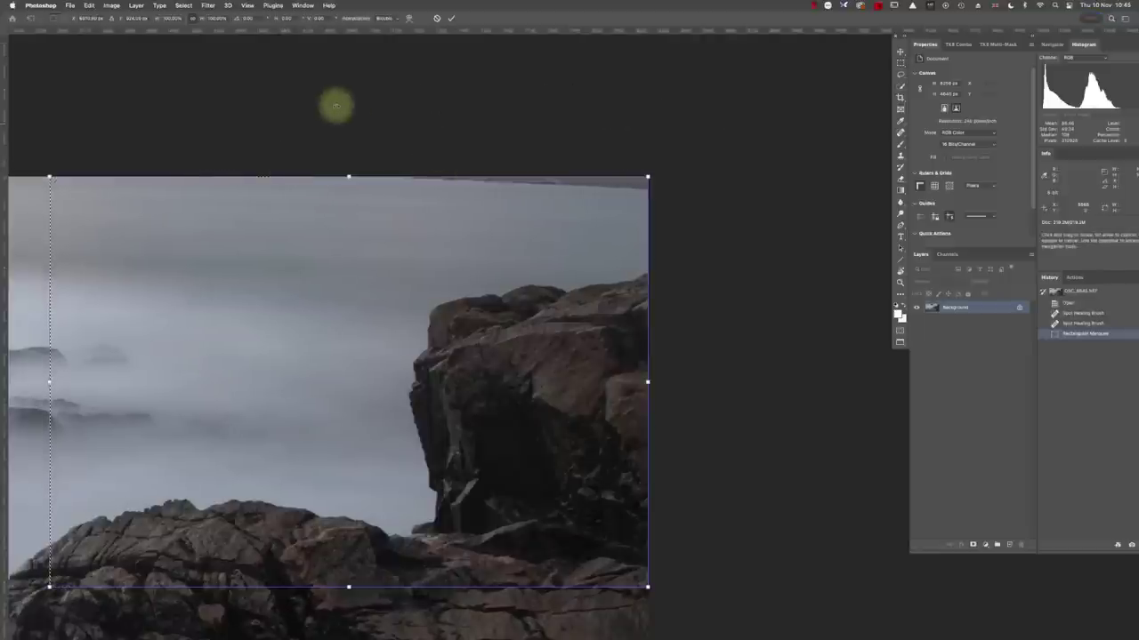
{"action": "left_click", "coordinate": [89, 5]}
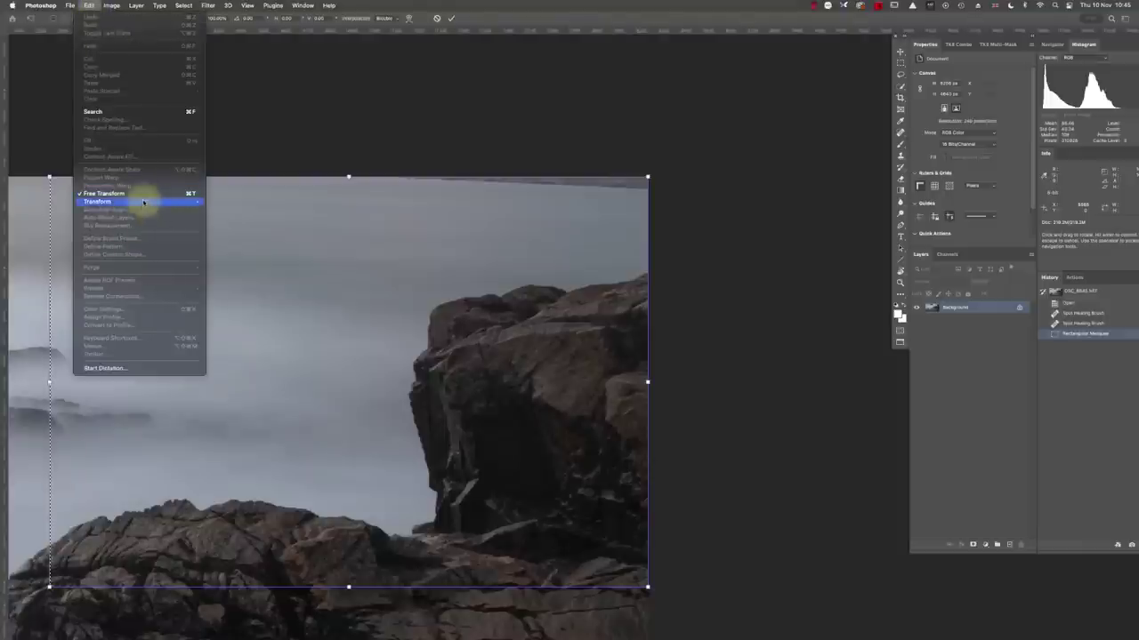
{"action": "mouse_move", "coordinate": [166, 203]}
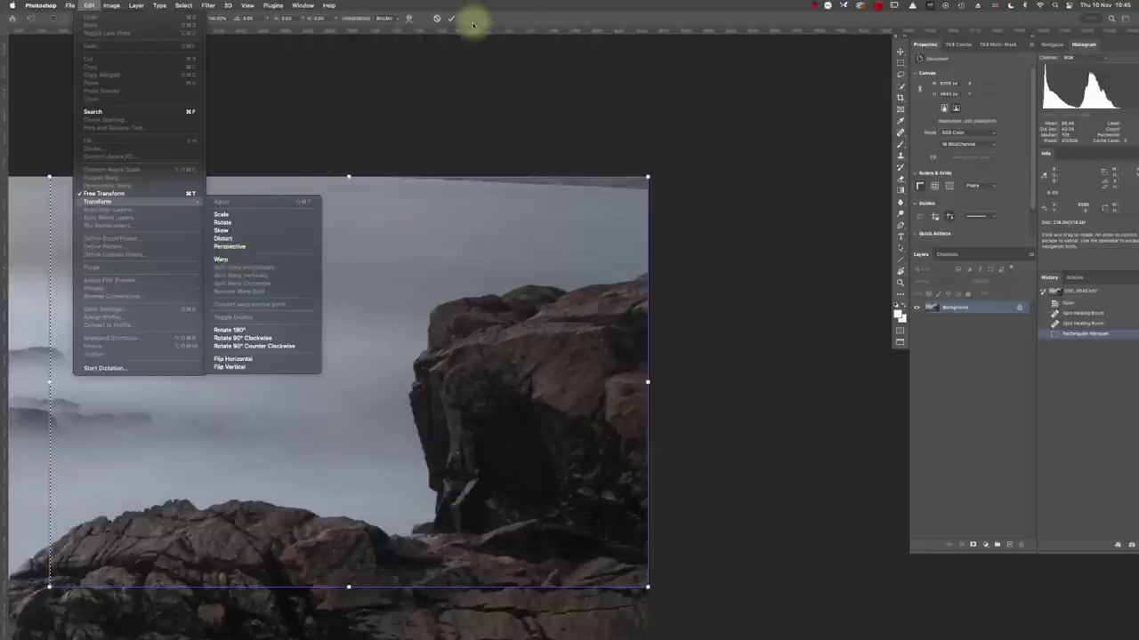
{"action": "left_click", "coordinate": [408, 19]}
{"action": "left_click", "coordinate": [410, 19]}
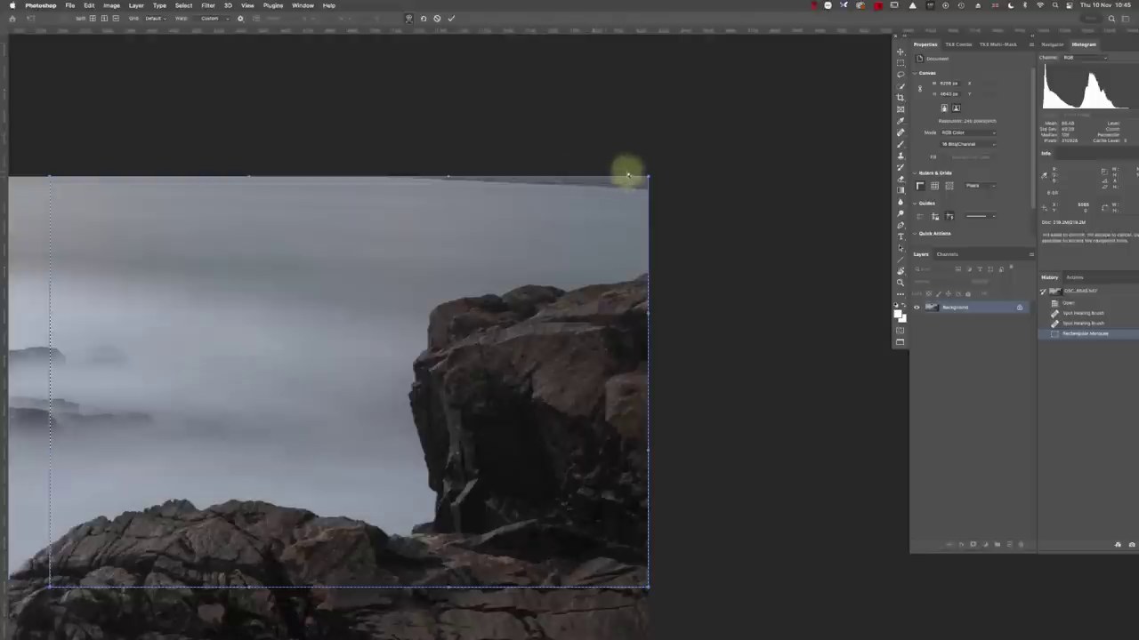
{"action": "left_click_drag", "start_coordinate": [648, 180], "coordinate": [659, 155]}
{"action": "left_click_drag", "start_coordinate": [449, 177], "coordinate": [451, 171]}
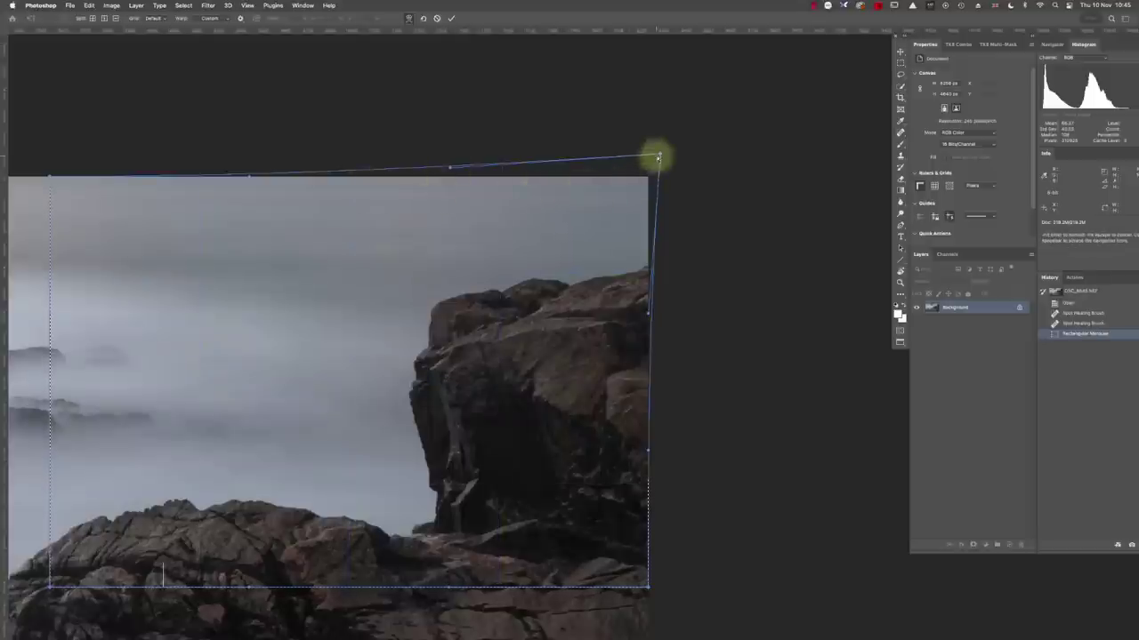
{"action": "left_click_drag", "start_coordinate": [661, 155], "coordinate": [663, 150]}
{"action": "left_click_drag", "start_coordinate": [451, 168], "coordinate": [450, 158]}
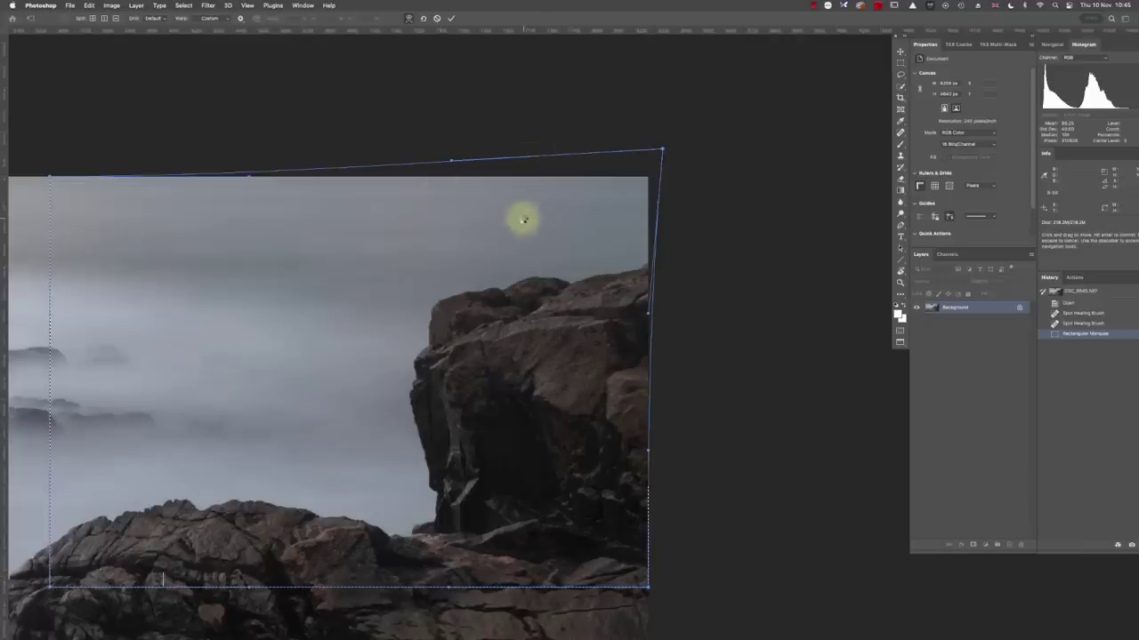
{"action": "key", "text": "Return"}
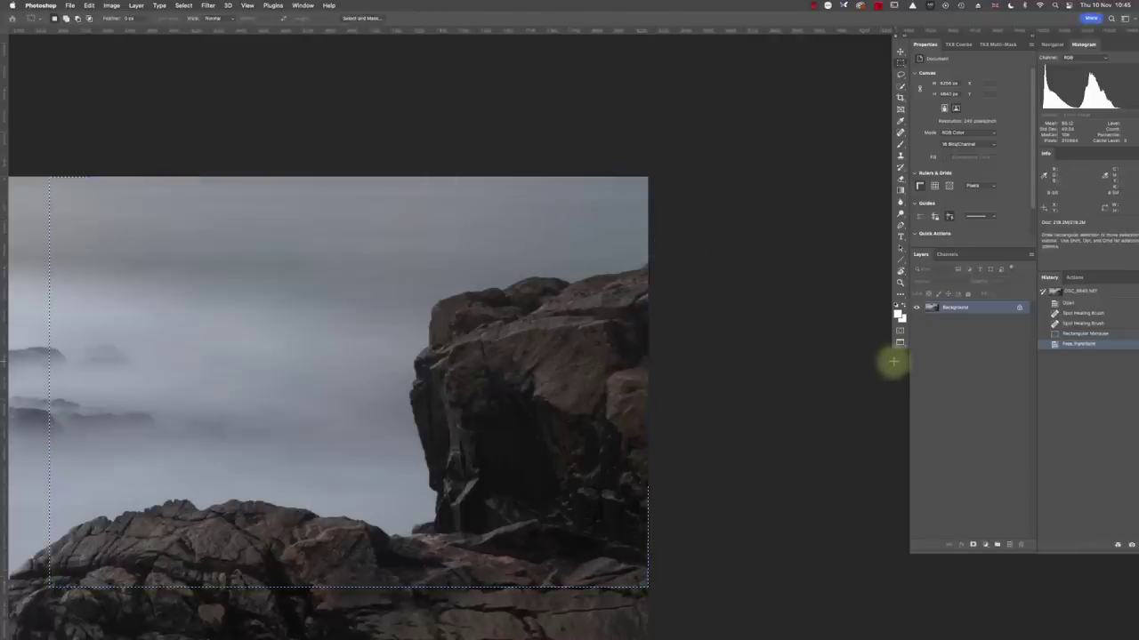
{"action": "key", "text": "super+d"}
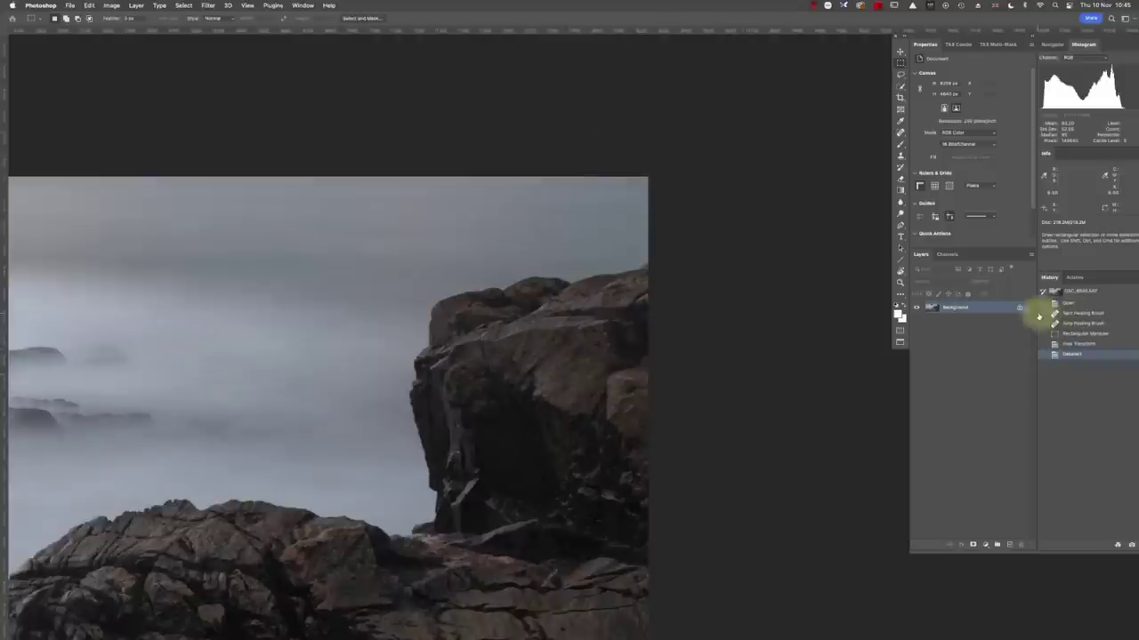
- Compare the warped seascape with its opened state in the history, returning to the latest state
{"action": "left_click", "coordinate": [1064, 305]}
{"action": "left_click", "coordinate": [1070, 355]}
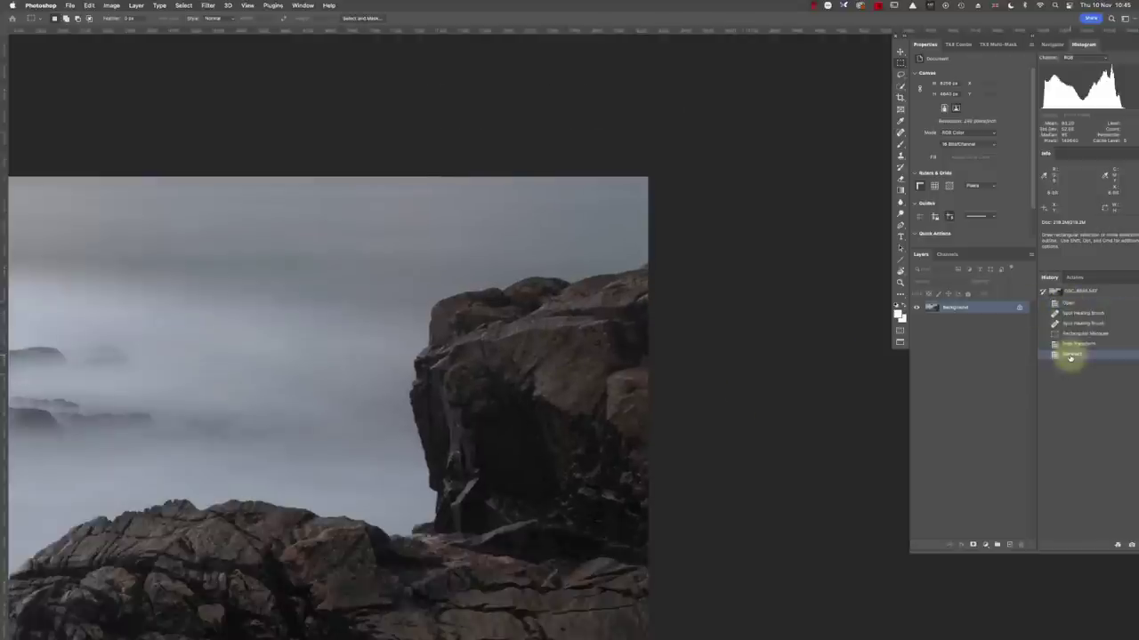
{"action": "left_click", "coordinate": [1074, 304]}
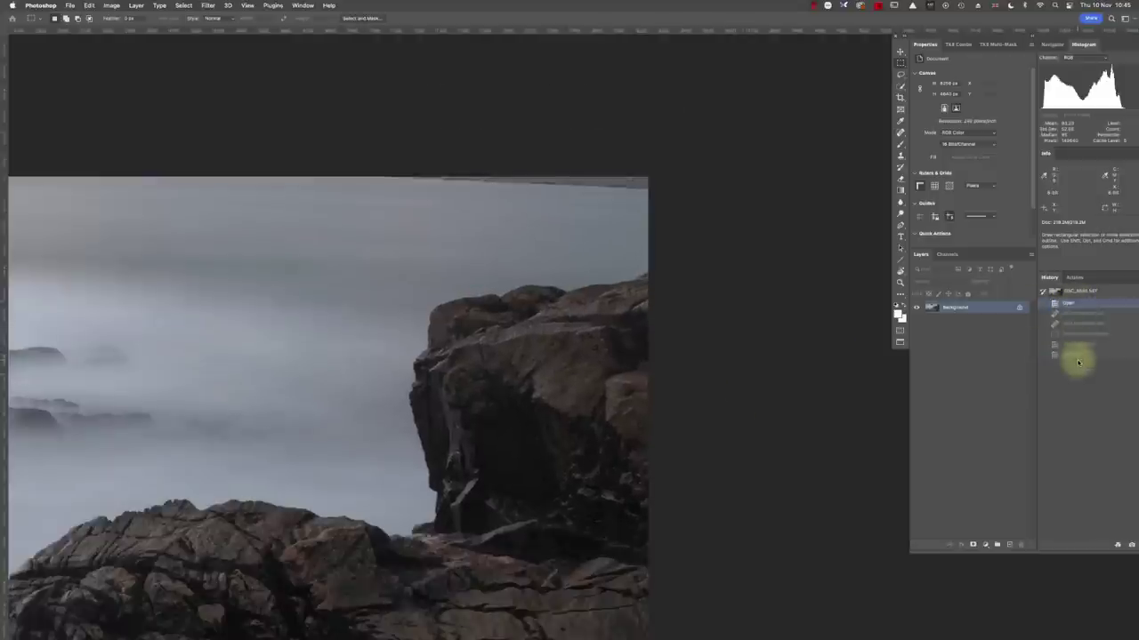
{"action": "left_click", "coordinate": [1076, 356]}
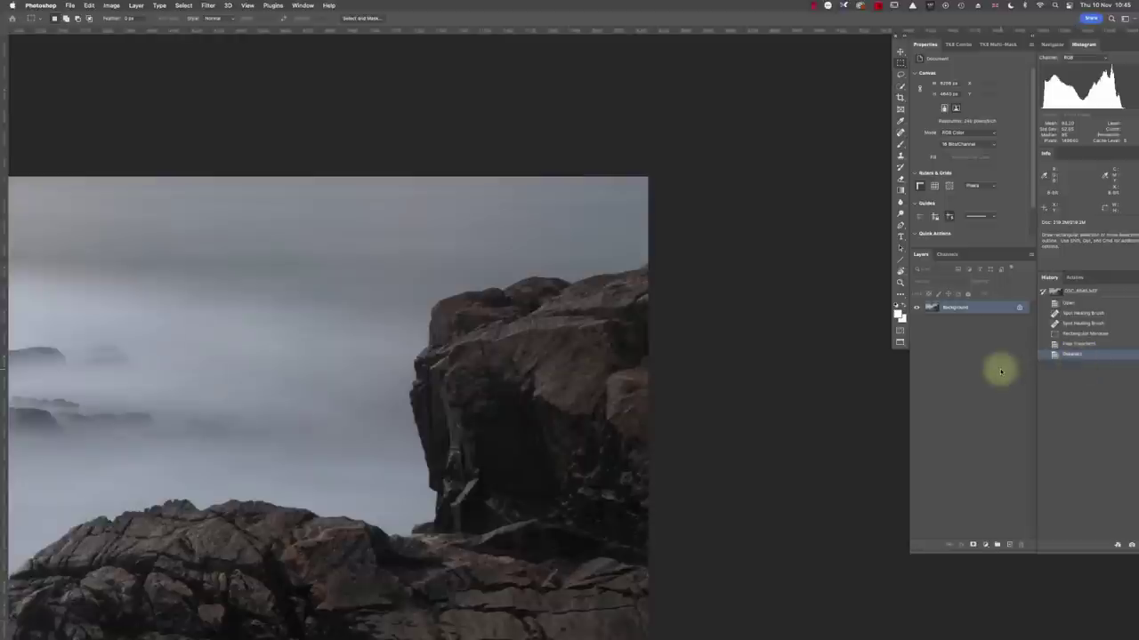
- Select the seascape's lower left area, covering the jagged rocks and the water above them, with the Rectangular Marquee
{"action": "key", "text": "super+minus"}
{"action": "key", "text": "super+minus"}
{"action": "left_click_drag", "start_coordinate": [521, 439], "coordinate": [700, 305]}
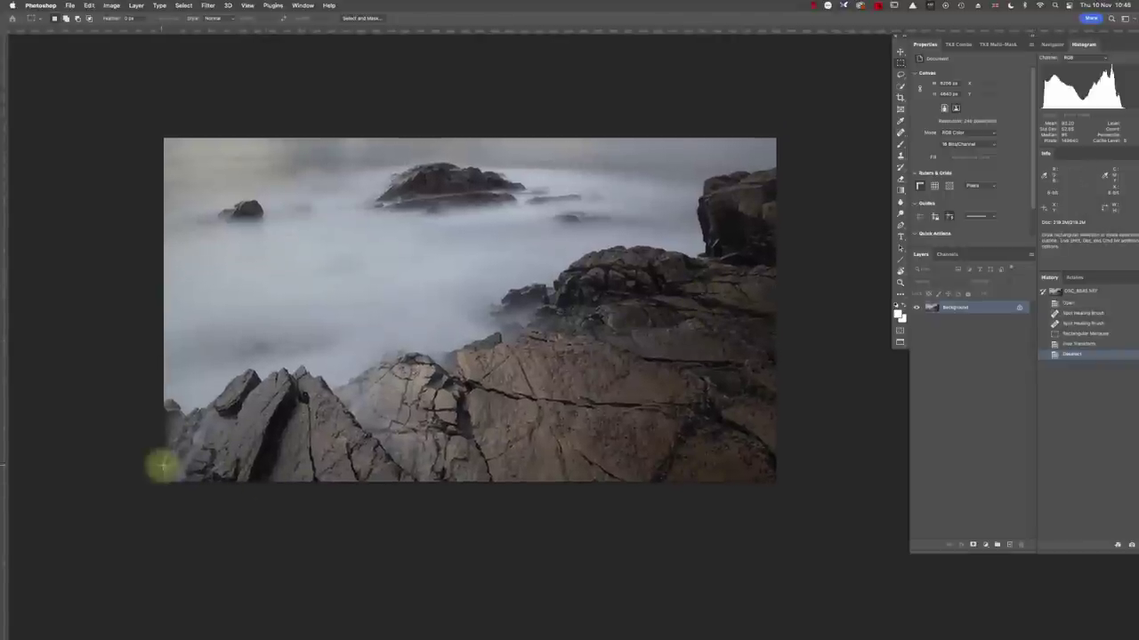
{"action": "left_click_drag", "start_coordinate": [152, 270], "coordinate": [478, 552]}
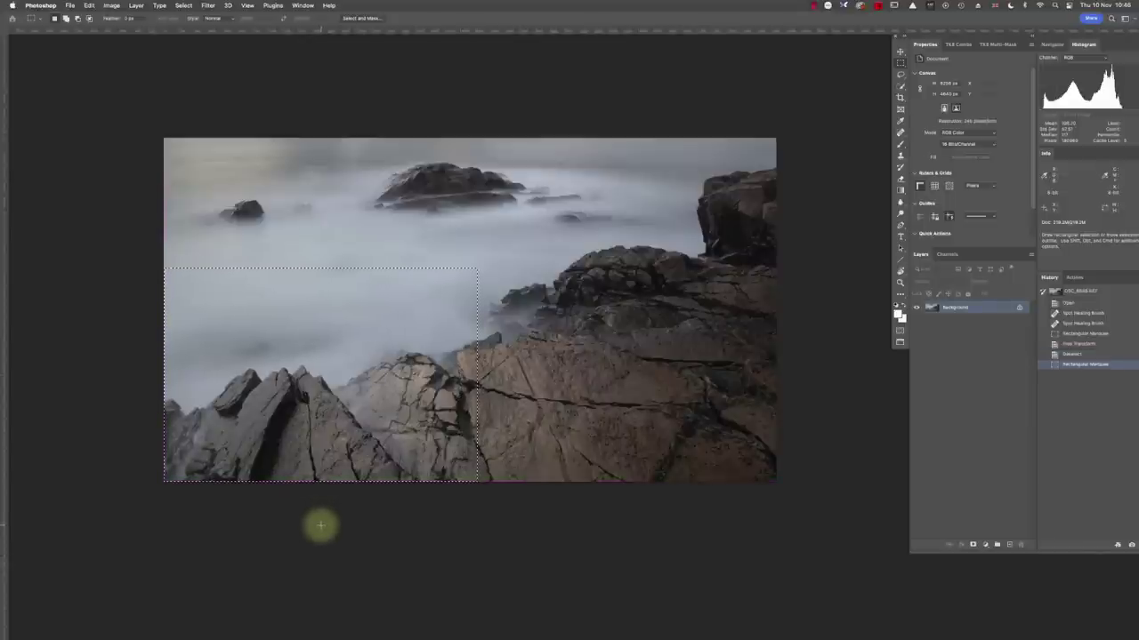
- Warp the selection's lower left corner outward beyond the frame edge, apply the transformation and deselect
{"action": "key", "text": "super+t"}
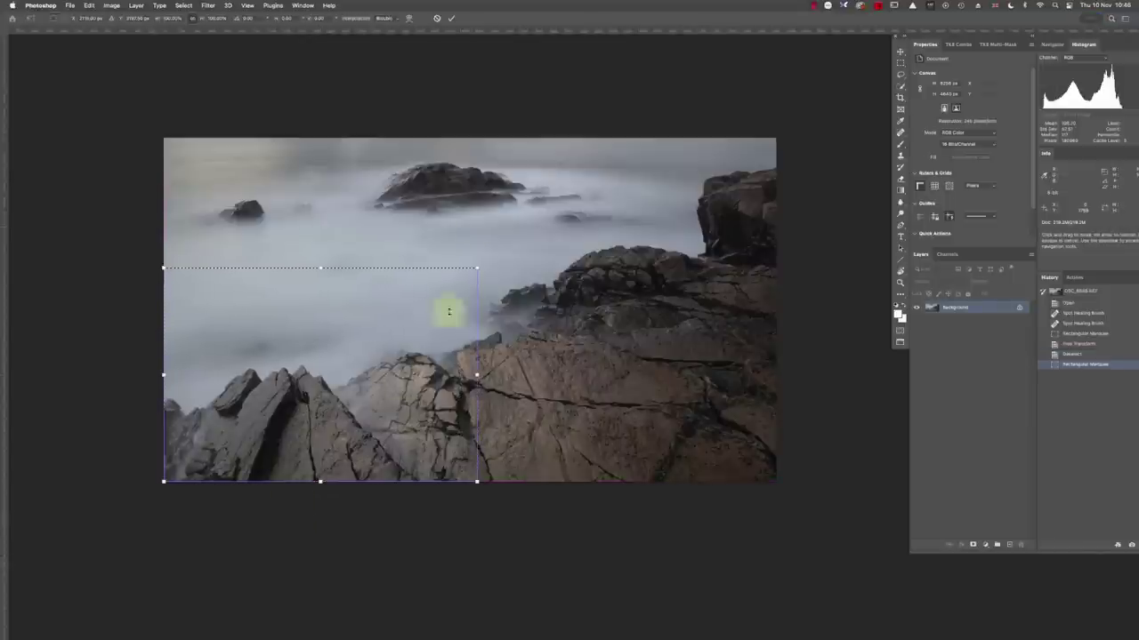
{"action": "left_click", "coordinate": [409, 19]}
{"action": "mouse_move", "coordinate": [166, 474]}
{"action": "left_mouse_down"}
{"action": "mouse_move", "coordinate": [153, 483]}
{"action": "mouse_move", "coordinate": [174, 467]}
{"action": "left_mouse_up"}
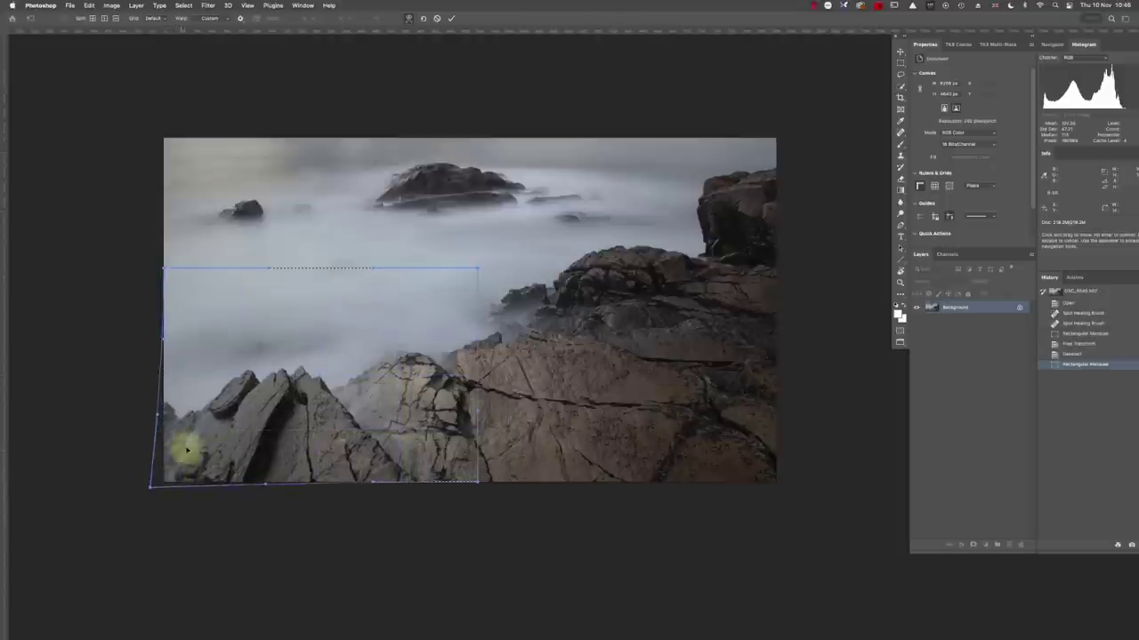
{"action": "left_click_drag", "start_coordinate": [183, 458], "coordinate": [172, 456]}
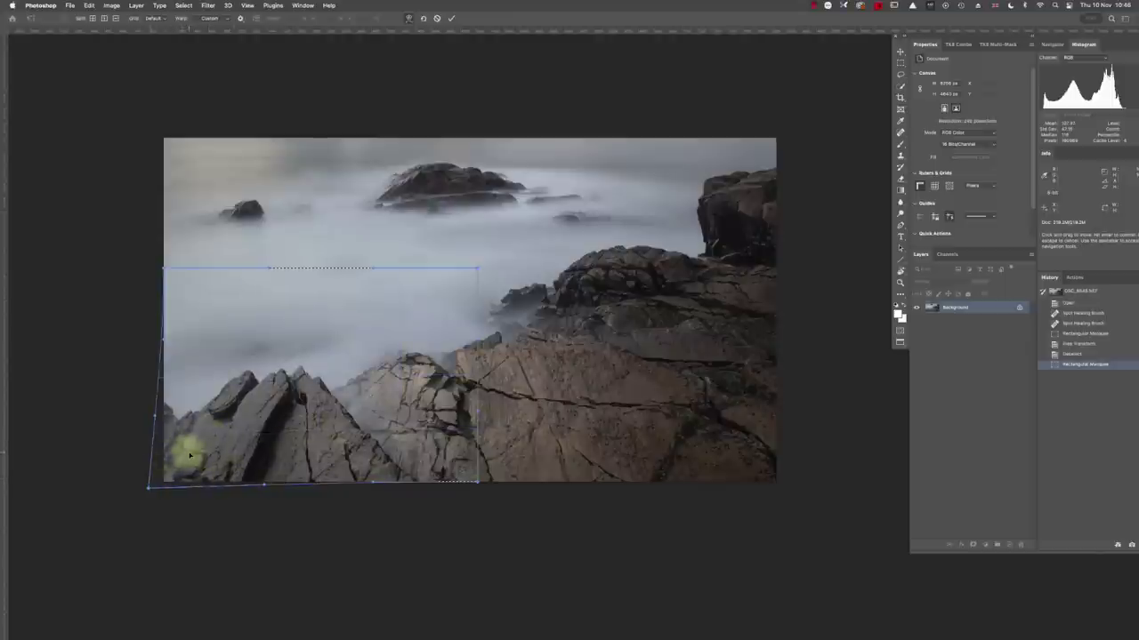
{"action": "left_click", "coordinate": [820, 401]}
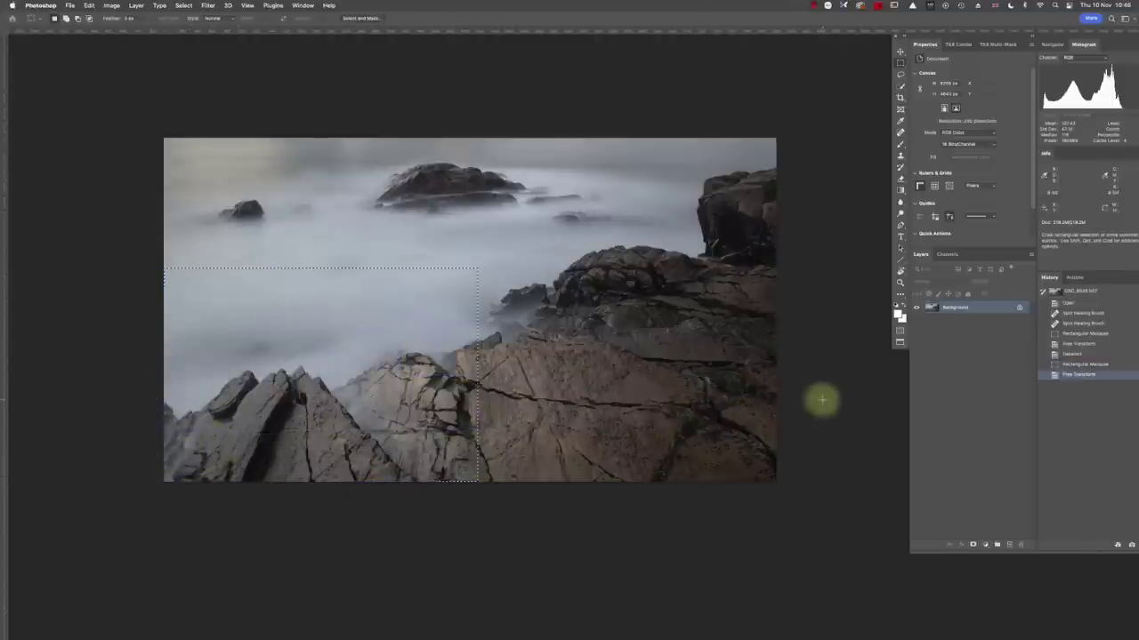
{"action": "left_click", "coordinate": [813, 403]}
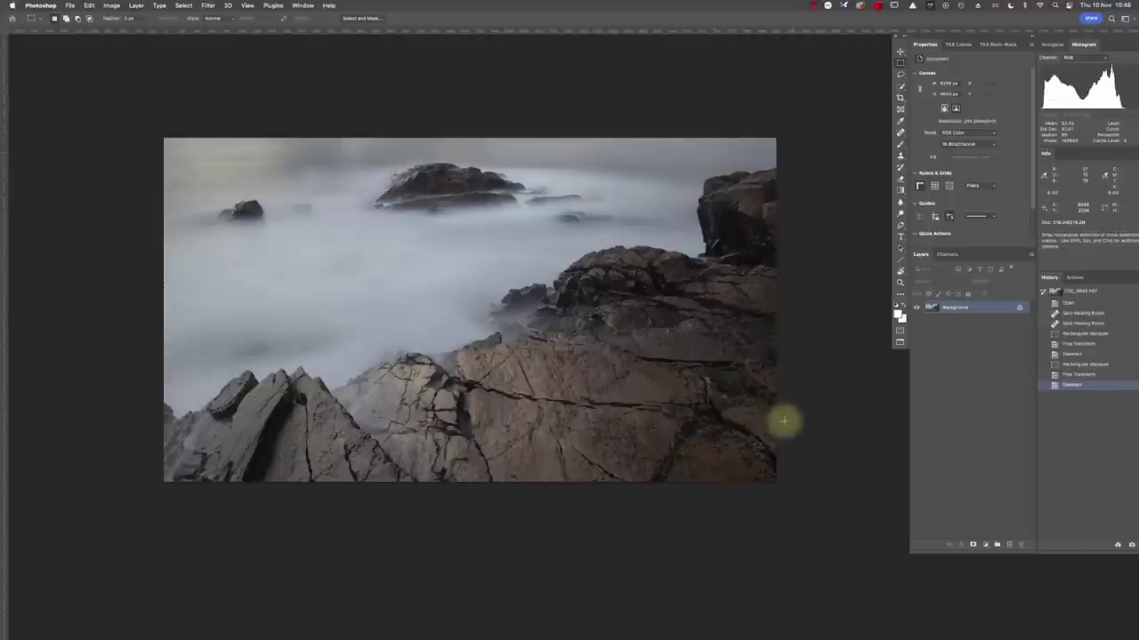
- Compare the seascape after both corner warps with its originally opened version, ending on the most recent history state
{"action": "left_click", "coordinate": [1072, 303]}
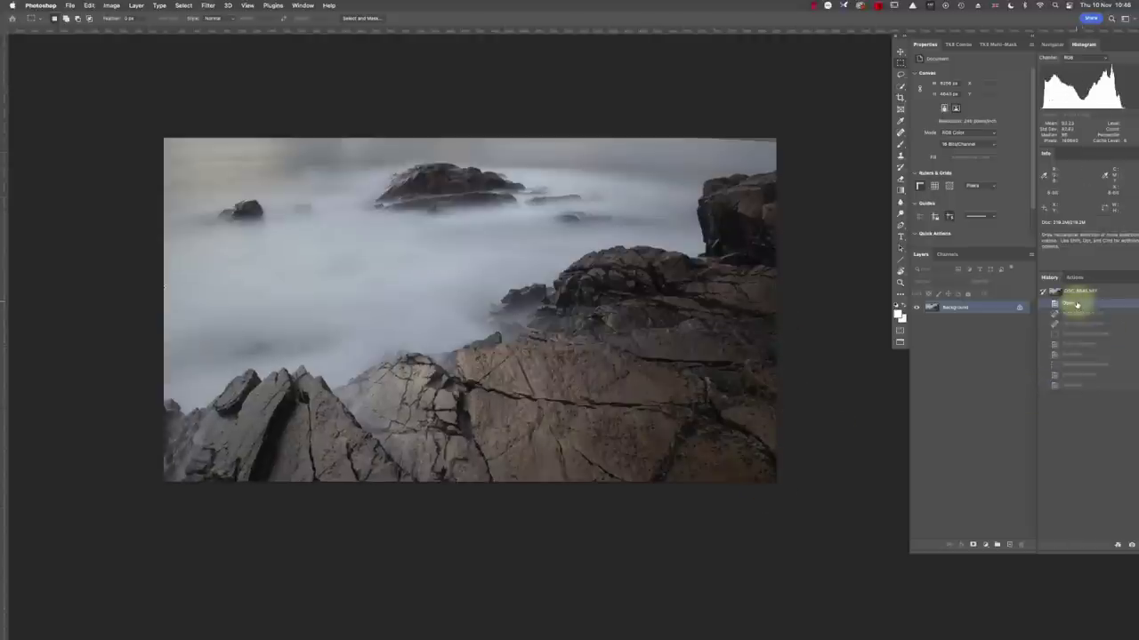
{"action": "left_click", "coordinate": [1058, 385]}
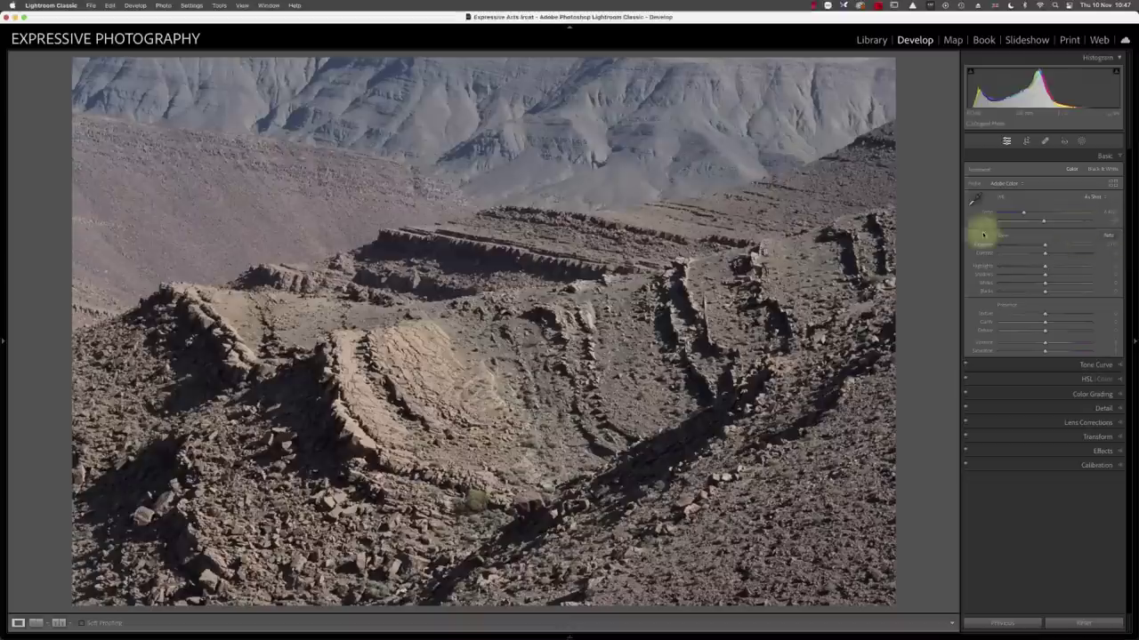
- Switch to Lightroom Classic and try a stronger Contrast on the desert mountain photo, resetting it after each attempt
{"action": "left_click_drag", "start_coordinate": [1046, 256], "coordinate": [1068, 256]}
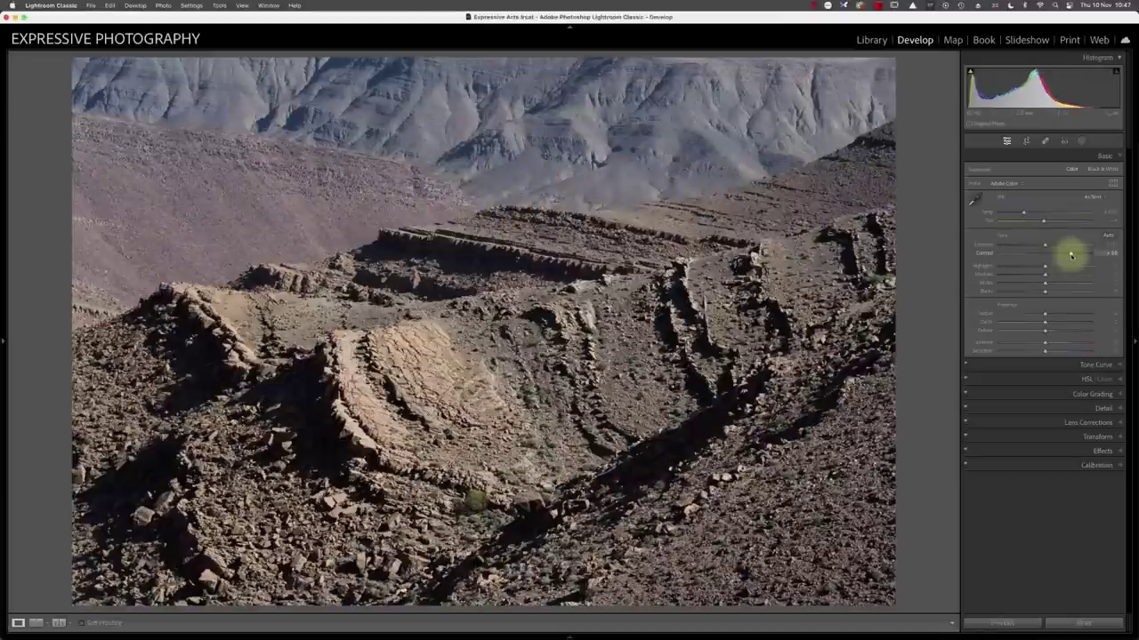
{"action": "double_click", "coordinate": [984, 253]}
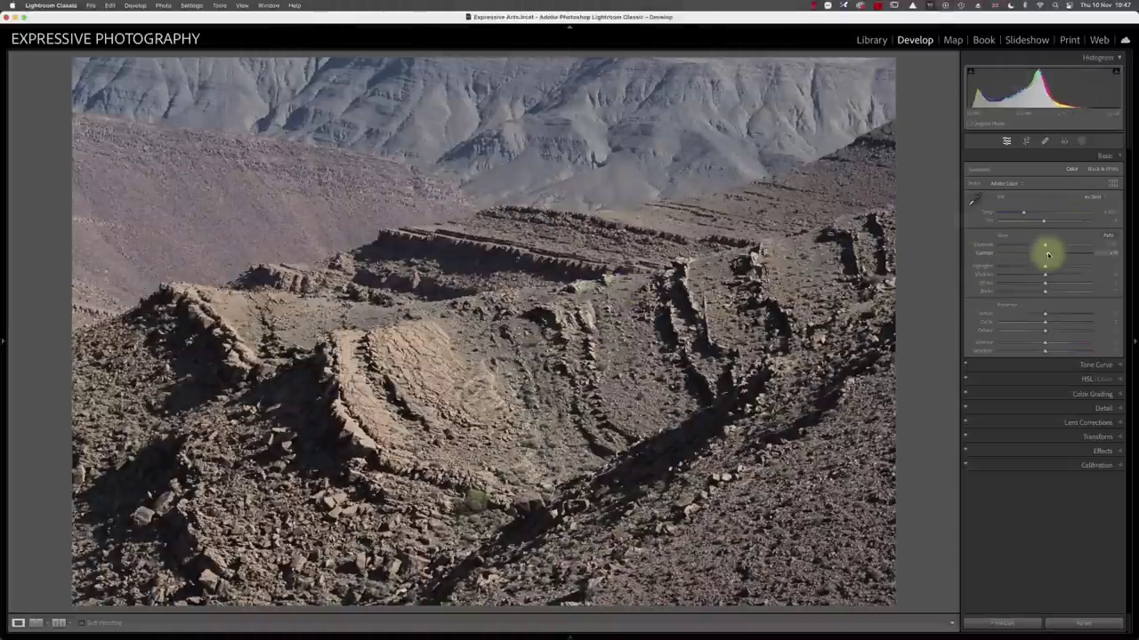
{"action": "left_click_drag", "start_coordinate": [1062, 255], "coordinate": [1066, 255]}
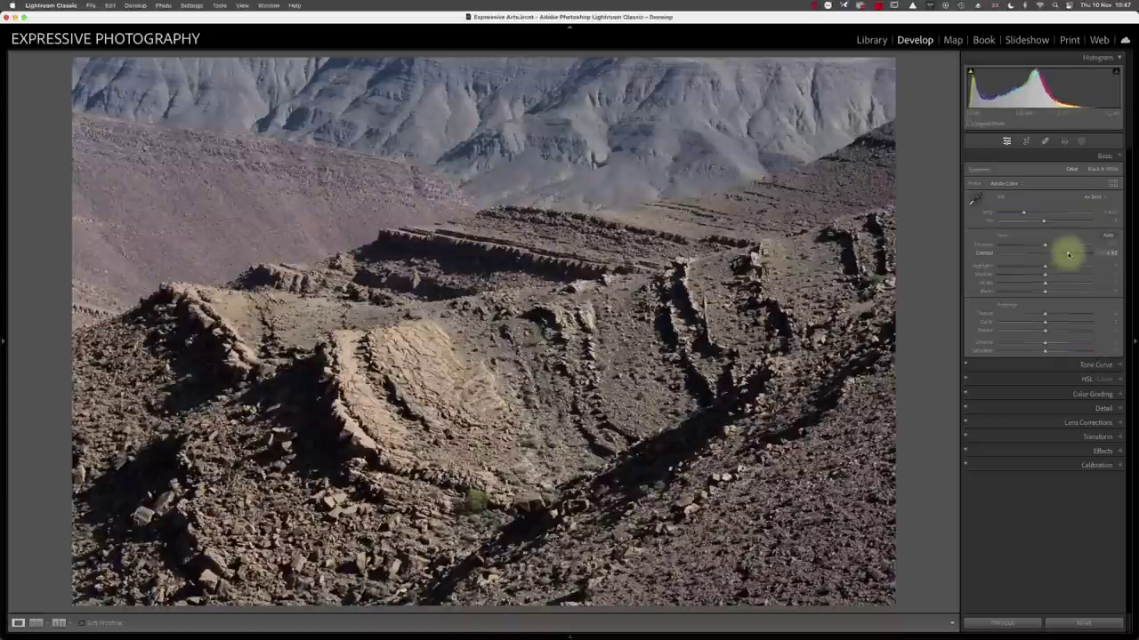
{"action": "double_click", "coordinate": [985, 255]}
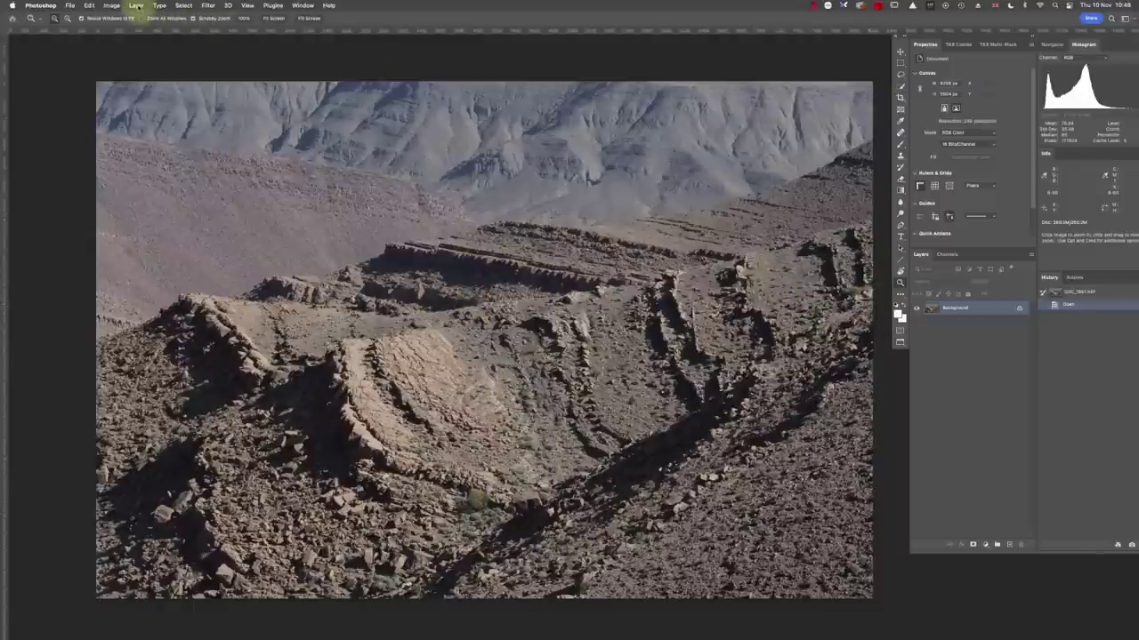
- Switch to Photoshop and convert the desert mountain photo to Lab Color mode
{"action": "left_click", "coordinate": [137, 6]}
{"action": "mouse_move", "coordinate": [111, 6]}
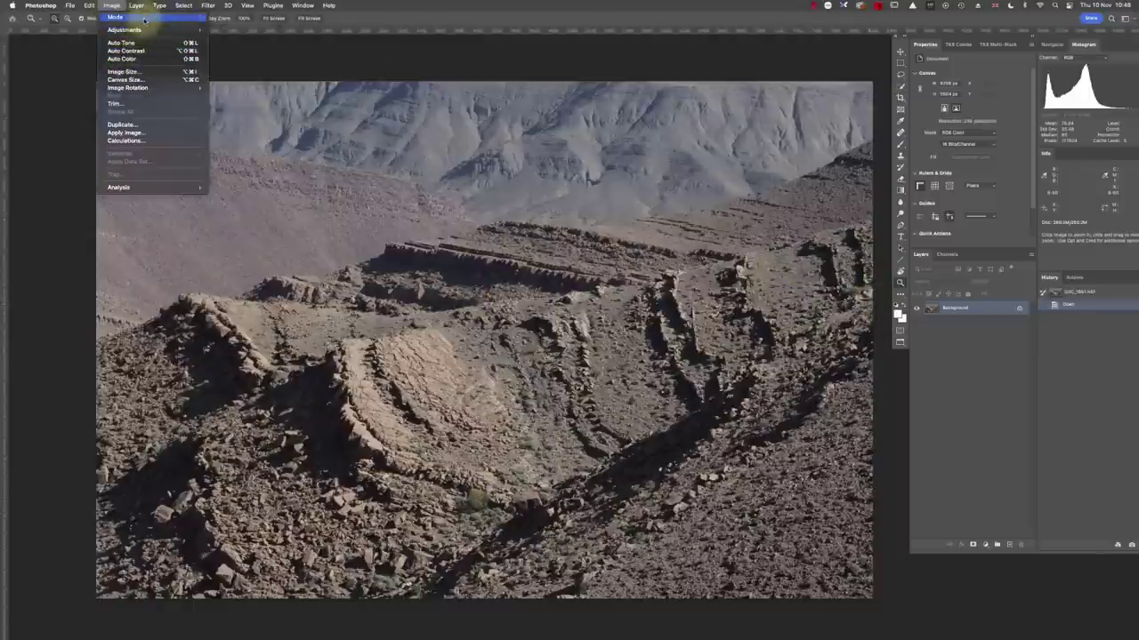
{"action": "left_click", "coordinate": [234, 71]}
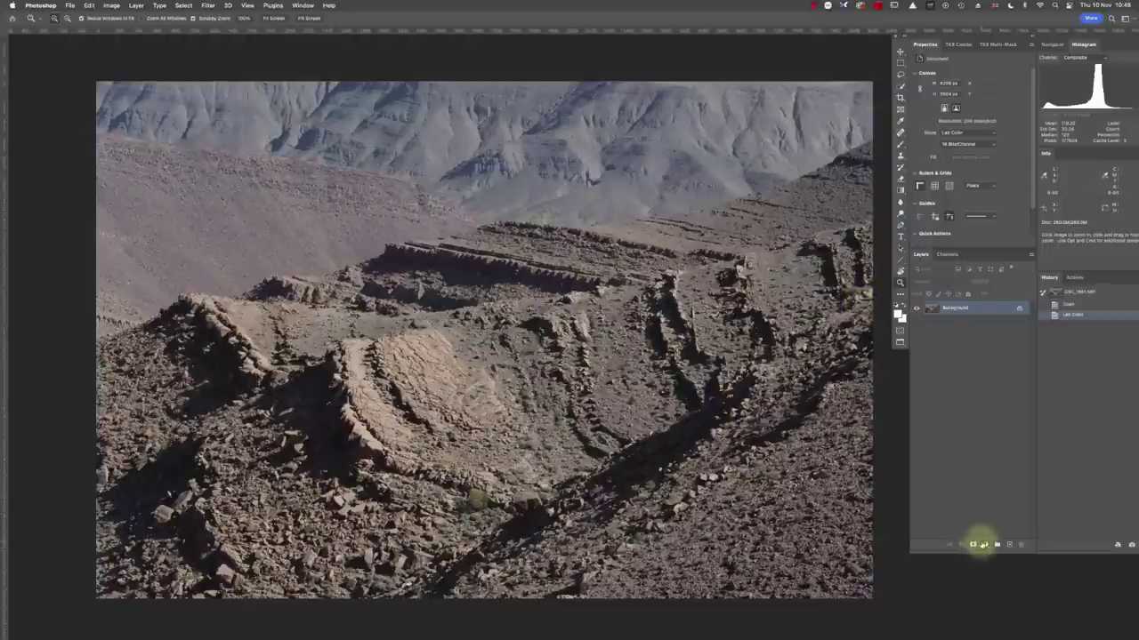
- Add a Curves adjustment layer and shape its Lightness curve into an S, raising the highlights and lowering the shadows
{"action": "left_click", "coordinate": [984, 545]}
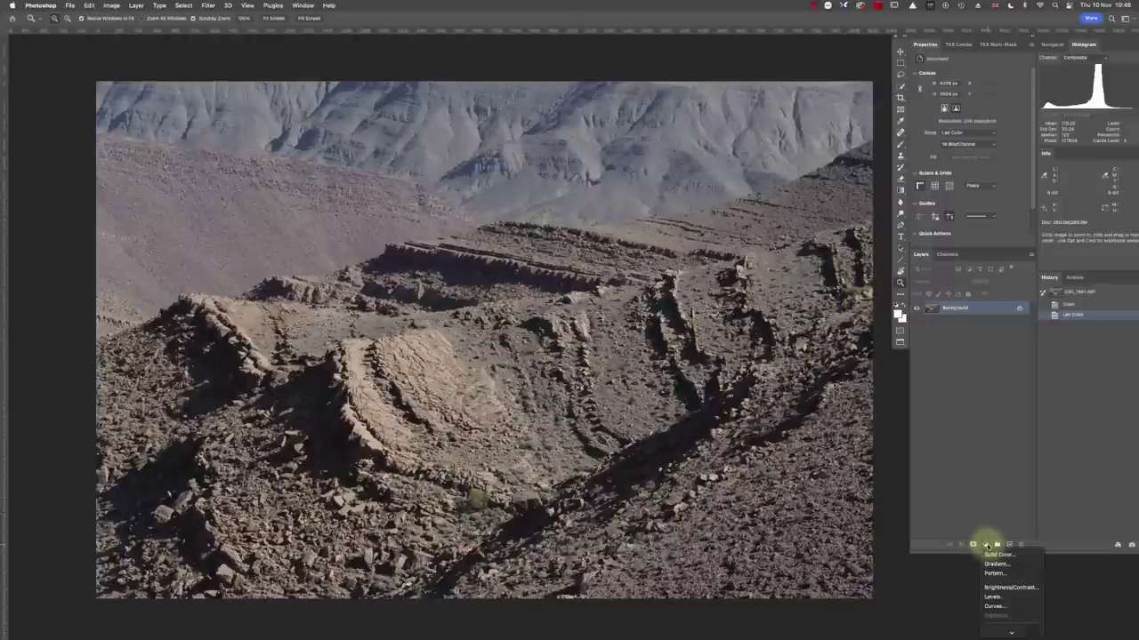
{"action": "left_click", "coordinate": [998, 607]}
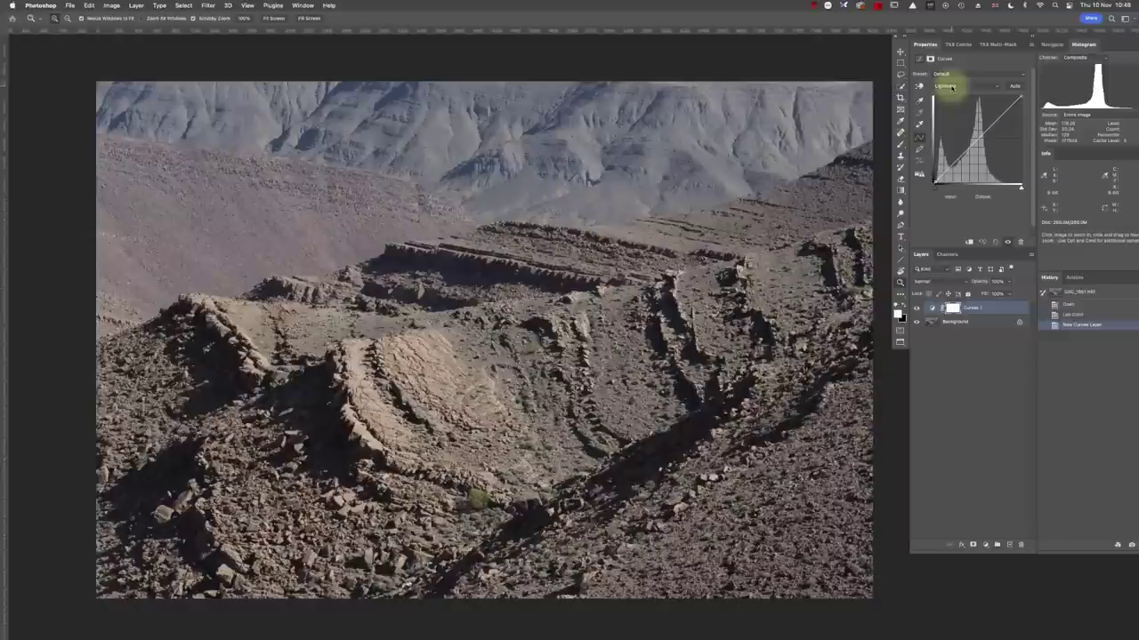
{"action": "left_click", "coordinate": [951, 87]}
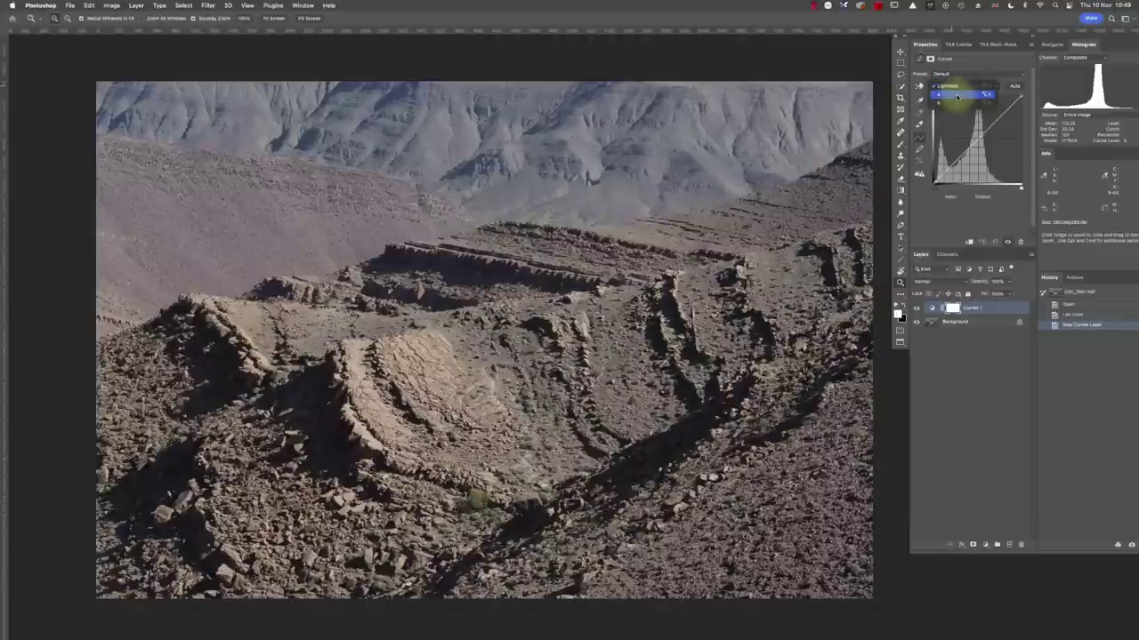
{"action": "left_click", "coordinate": [948, 152]}
{"action": "left_click_drag", "start_coordinate": [952, 157], "coordinate": [990, 116]}
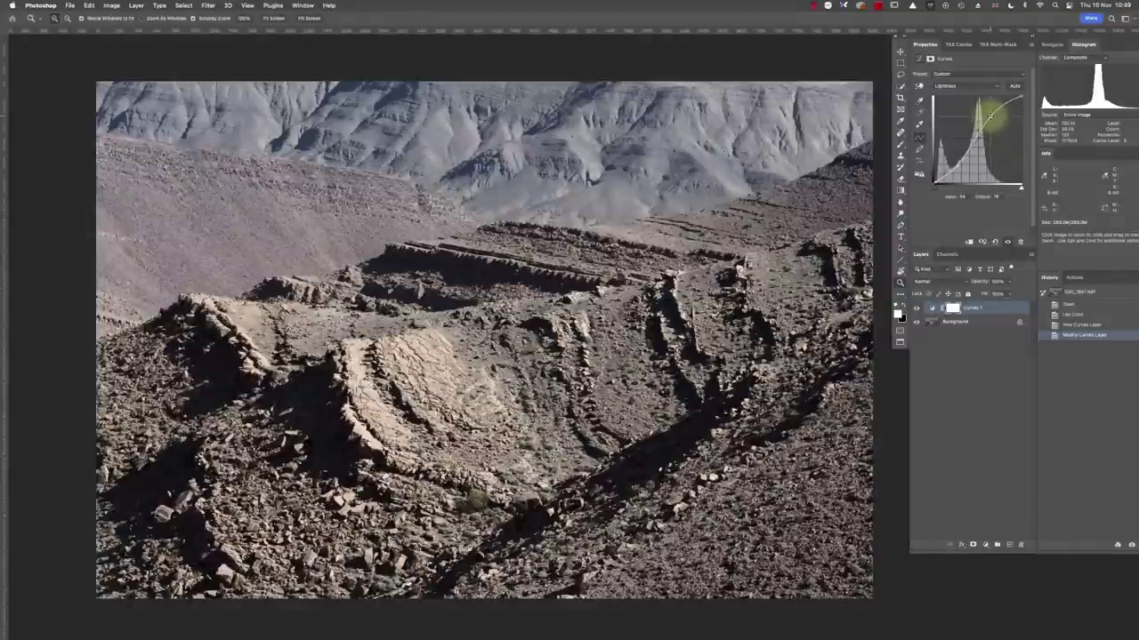
{"action": "left_click", "coordinate": [960, 158]}
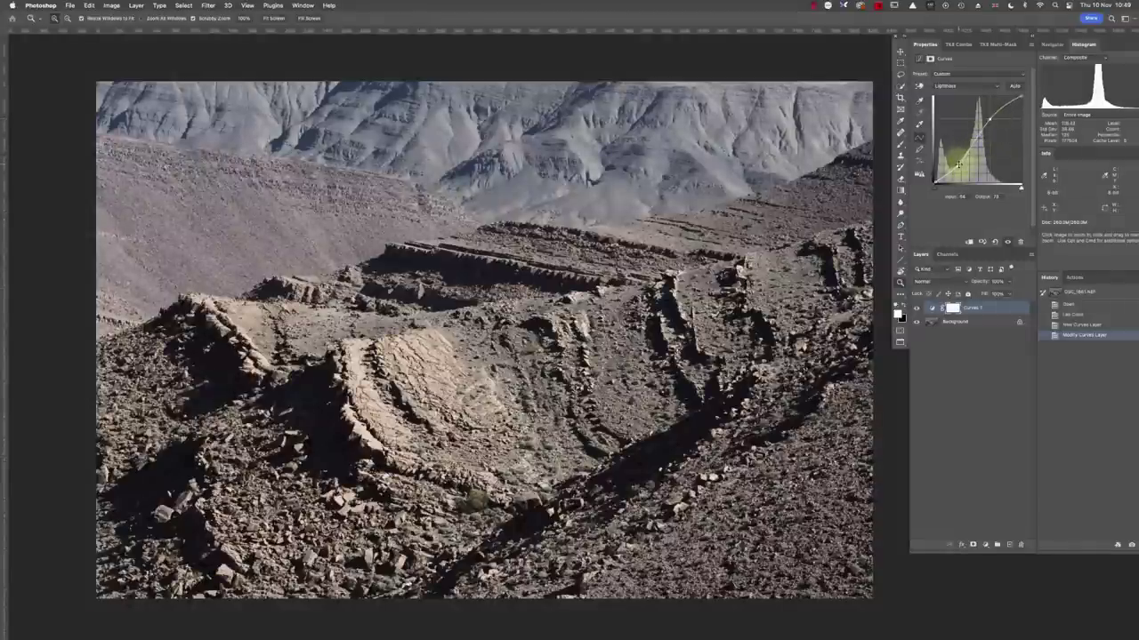
{"action": "left_click_drag", "start_coordinate": [957, 165], "coordinate": [959, 166]}
- Compare the desert photo with and without the Lightness contrast by toggling the Curves layer's visibility, leaving it shown
{"action": "left_click", "coordinate": [916, 308]}
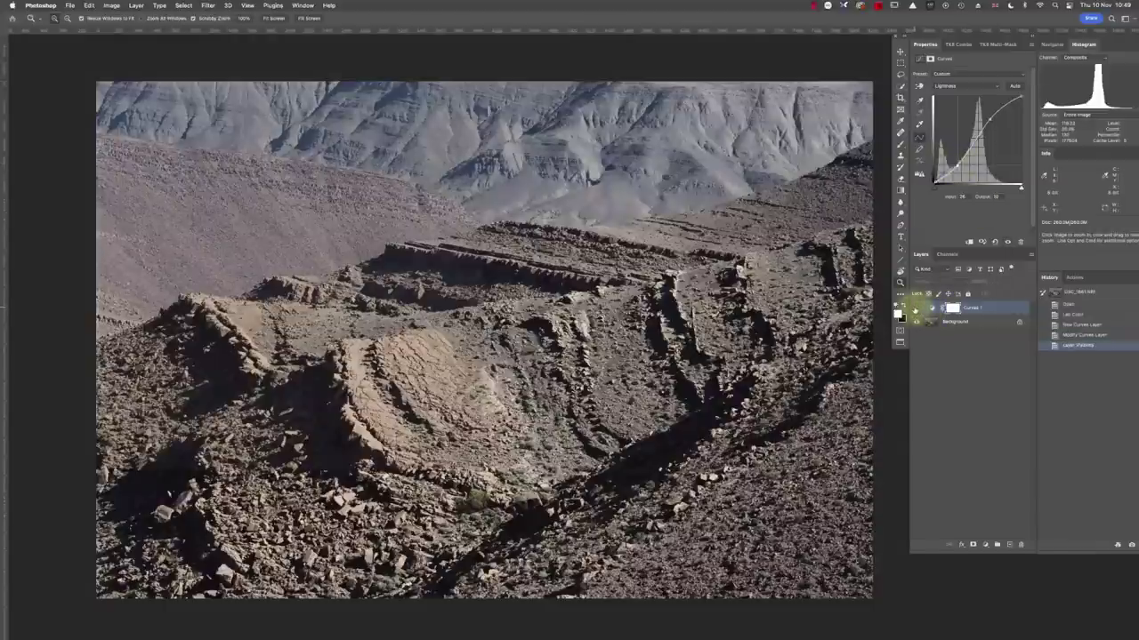
{"action": "left_click", "coordinate": [917, 308]}
{"action": "left_click", "coordinate": [916, 307]}
{"action": "left_click", "coordinate": [916, 308]}
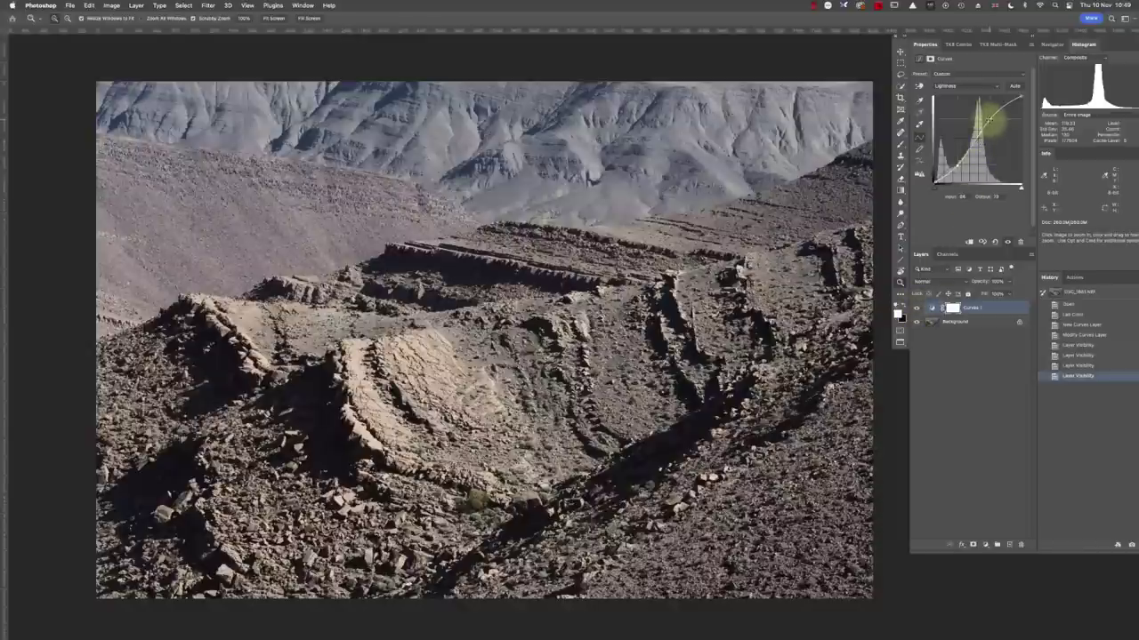
- Lower the highlight point of the Lightness curve slightly and check the softened contrast against the photo without the Curves layer
{"action": "left_click_drag", "start_coordinate": [988, 123], "coordinate": [989, 124]}
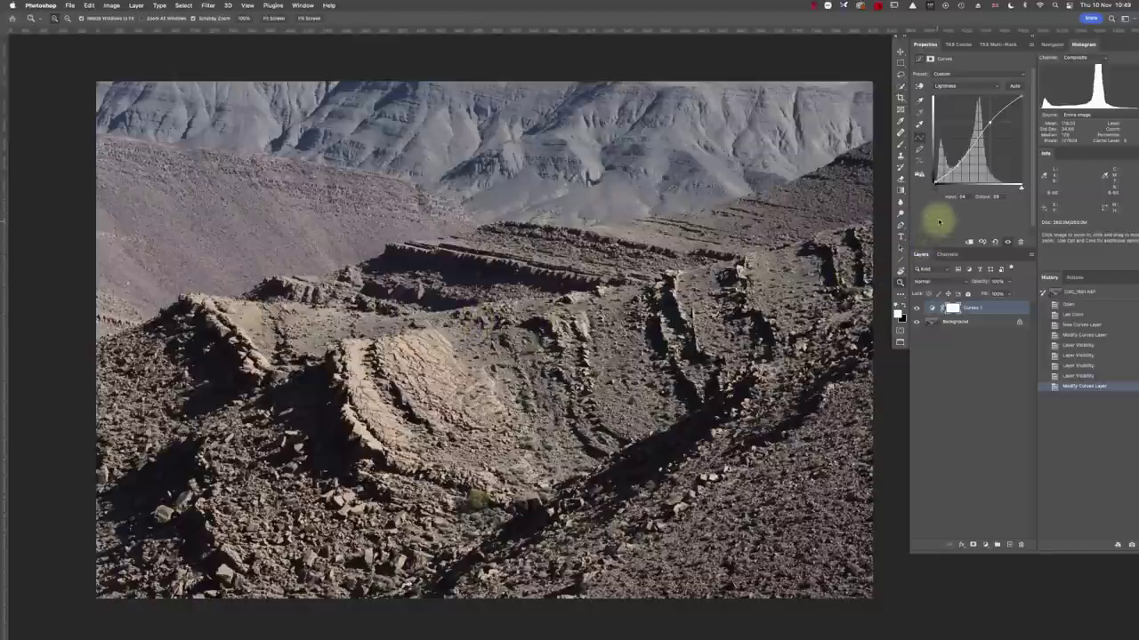
{"action": "left_click", "coordinate": [916, 309]}
{"action": "left_click", "coordinate": [916, 308]}
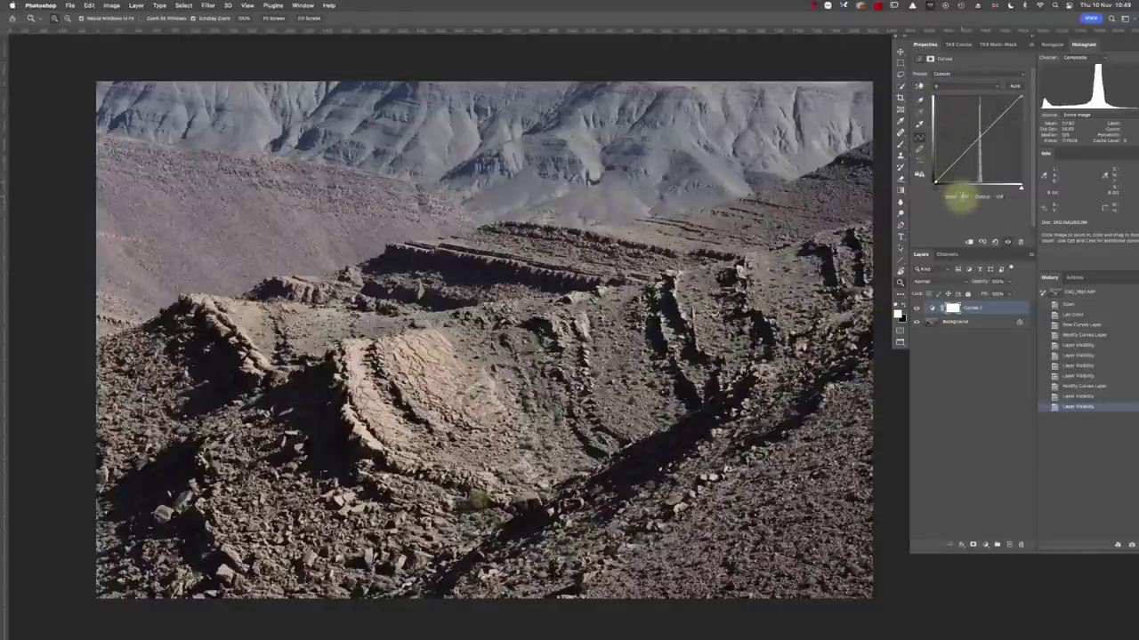
- Steepen the a channel's curve by moving the input values of its lower and upper endpoints inward by equal amounts
{"action": "left_click", "coordinate": [964, 196]}
{"action": "type", "text": "-45"}
{"action": "key", "text": "Tab"}
{"action": "type", "text": "-24"}
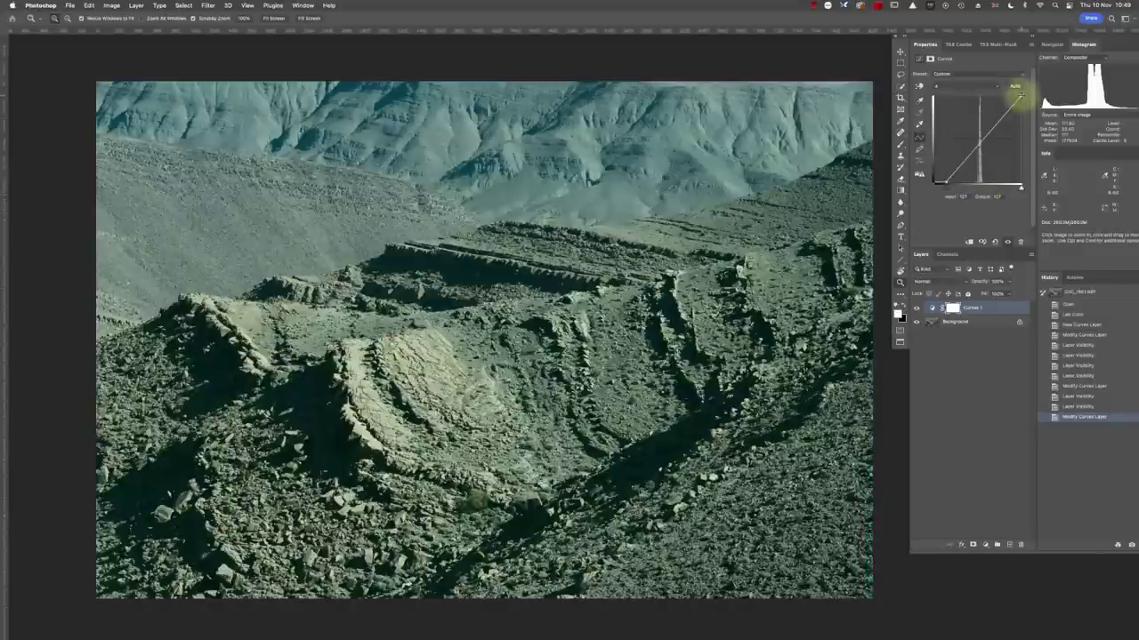
{"action": "left_click", "coordinate": [960, 197]}
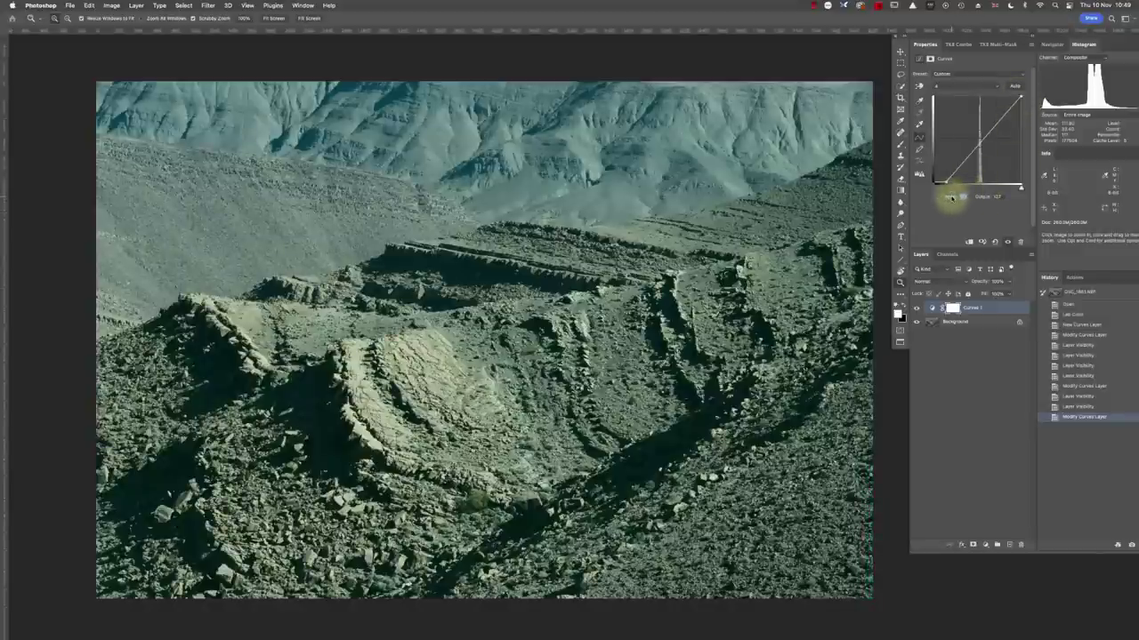
{"action": "type", "text": "-24"}
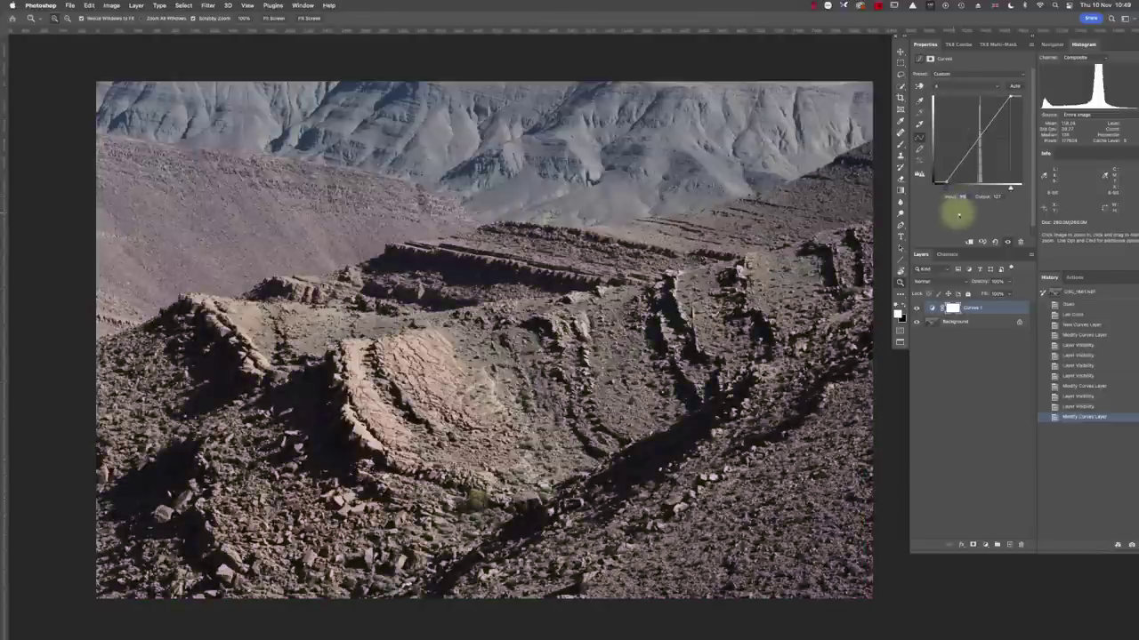
- Steepen the b channel's curve with equal inward shifts of its upper and lower endpoint input values
{"action": "left_click", "coordinate": [951, 89]}
{"action": "left_click", "coordinate": [951, 94]}
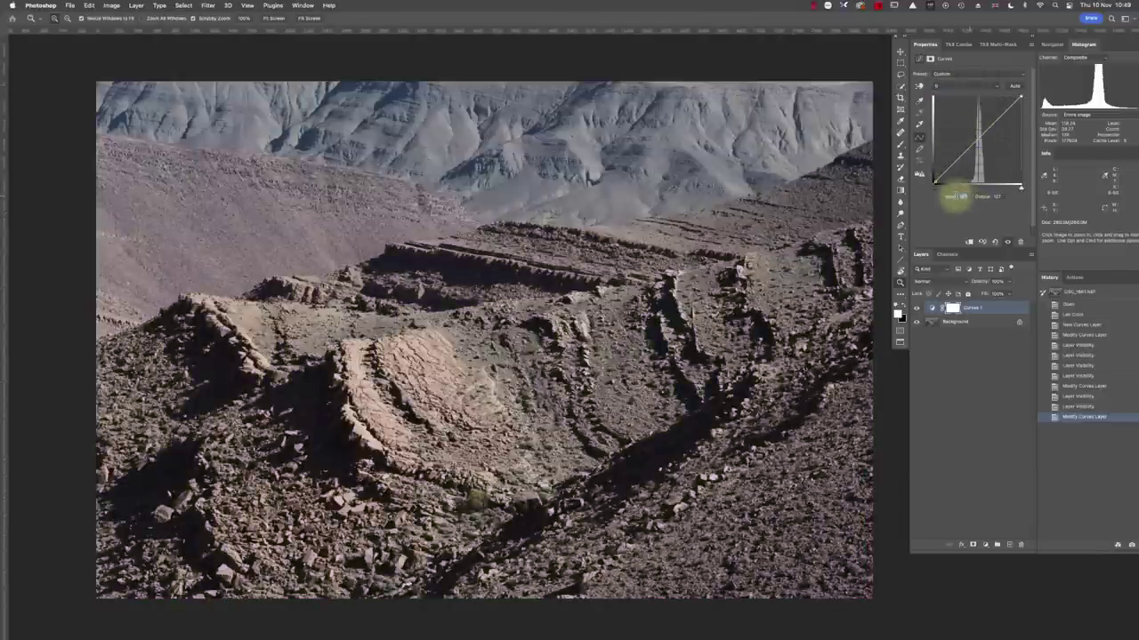
{"action": "left_click_drag", "start_coordinate": [952, 197], "coordinate": [954, 162]}
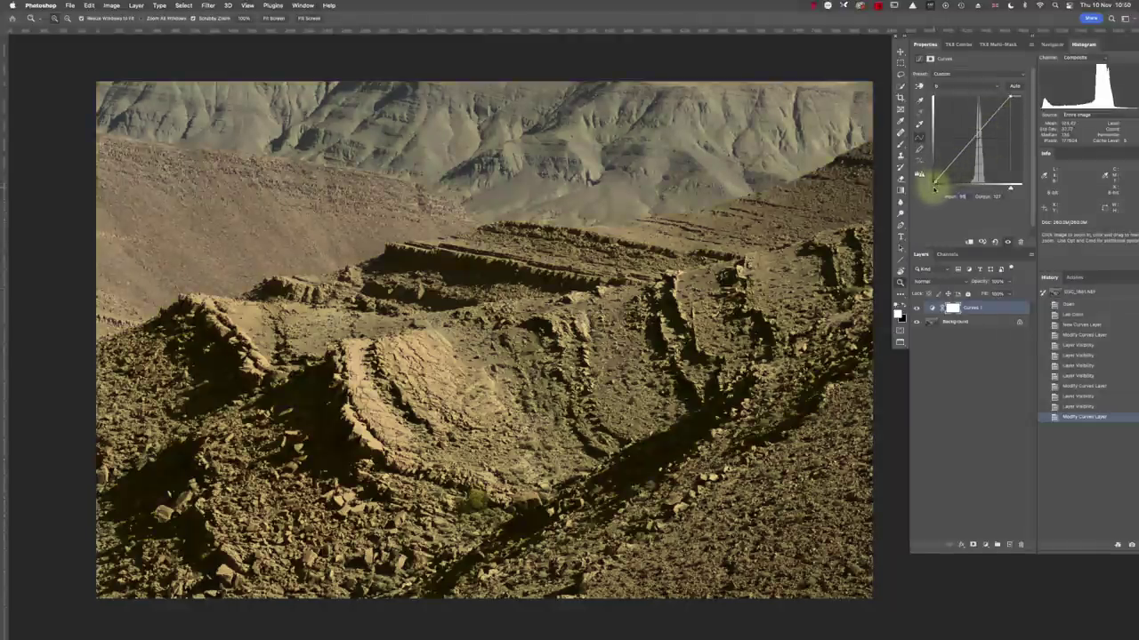
{"action": "left_click", "coordinate": [964, 197]}
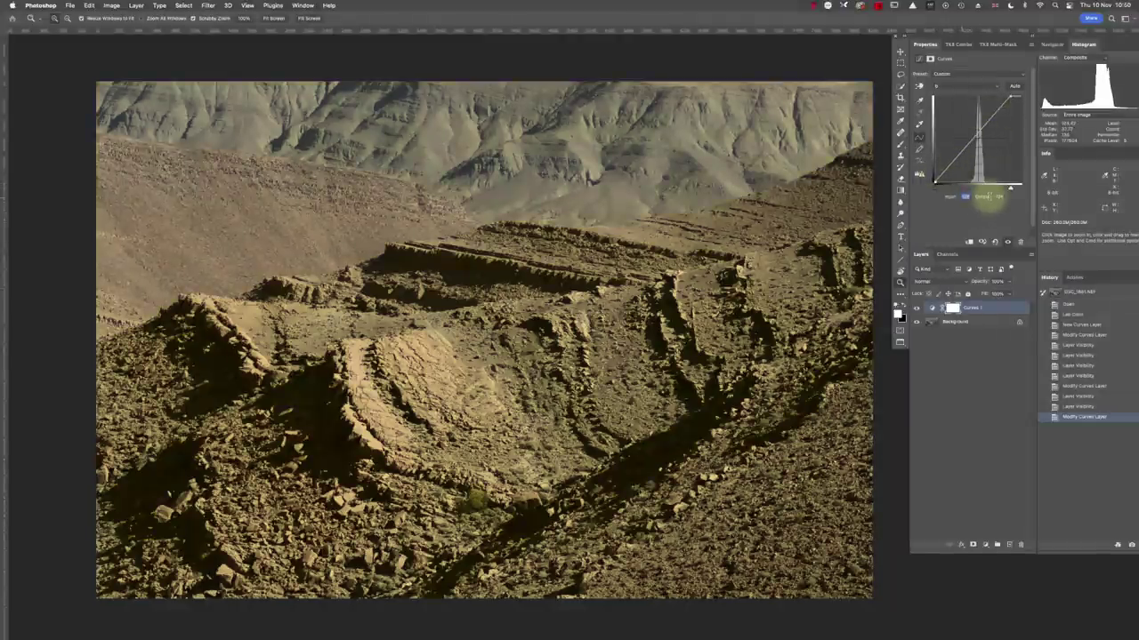
{"action": "type", "text": "-45"}
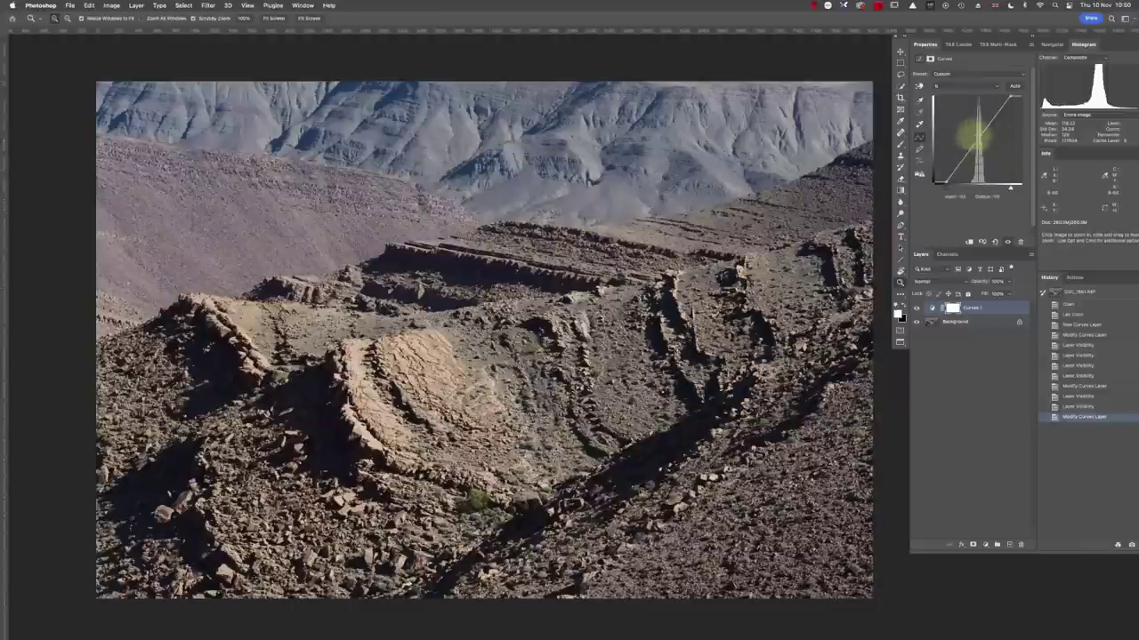
- Review the a channel's curve and compare the finished photo with the Curves layer hidden and with its opened state
{"action": "left_click", "coordinate": [971, 88]}
{"action": "left_click", "coordinate": [974, 93]}
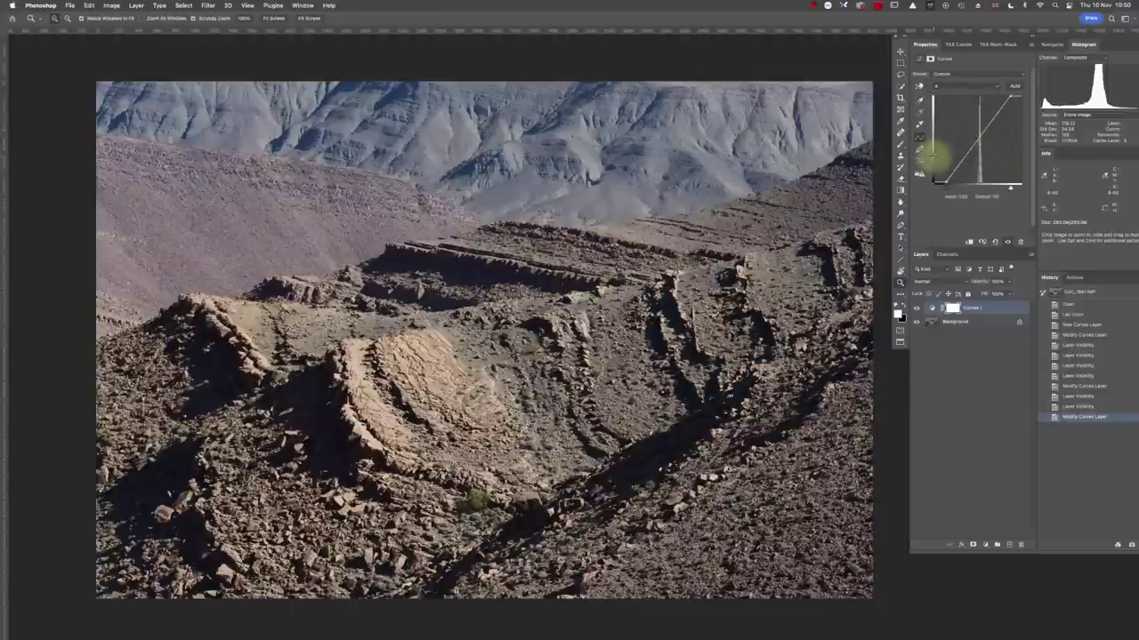
{"action": "left_click", "coordinate": [916, 308]}
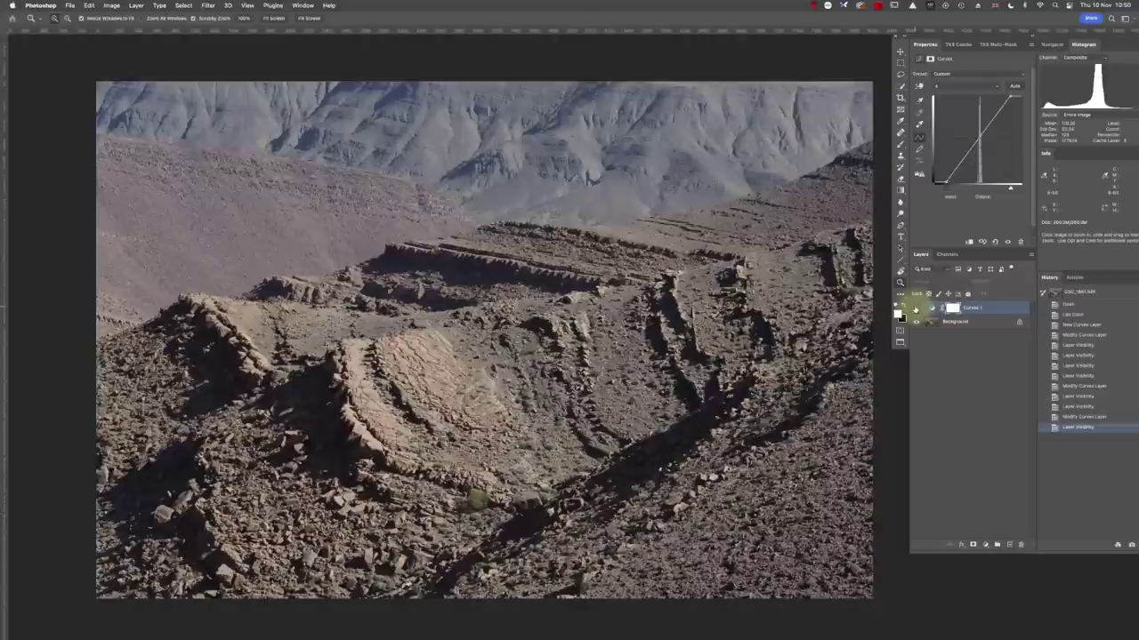
{"action": "left_click", "coordinate": [916, 307]}
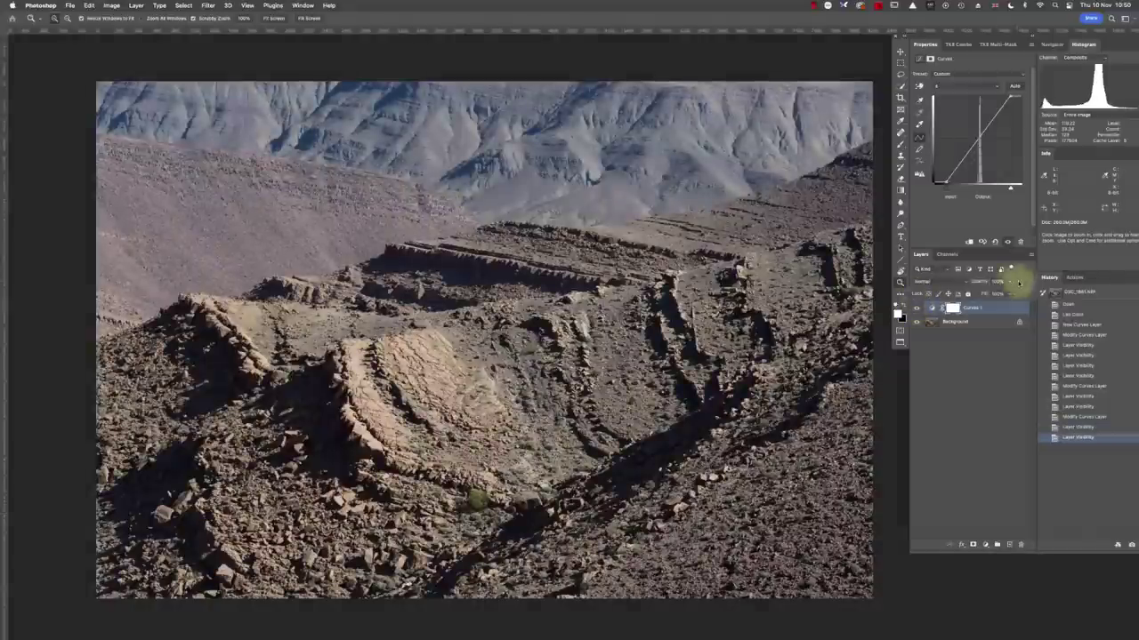
{"action": "left_click", "coordinate": [1068, 304]}
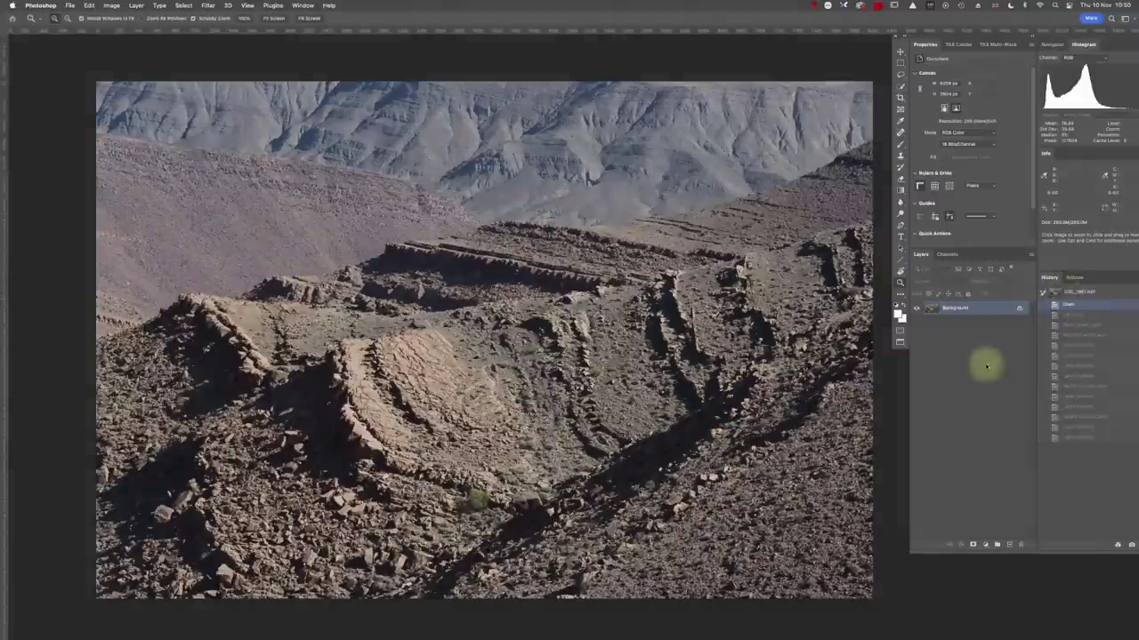
{"action": "left_click", "coordinate": [1070, 438]}
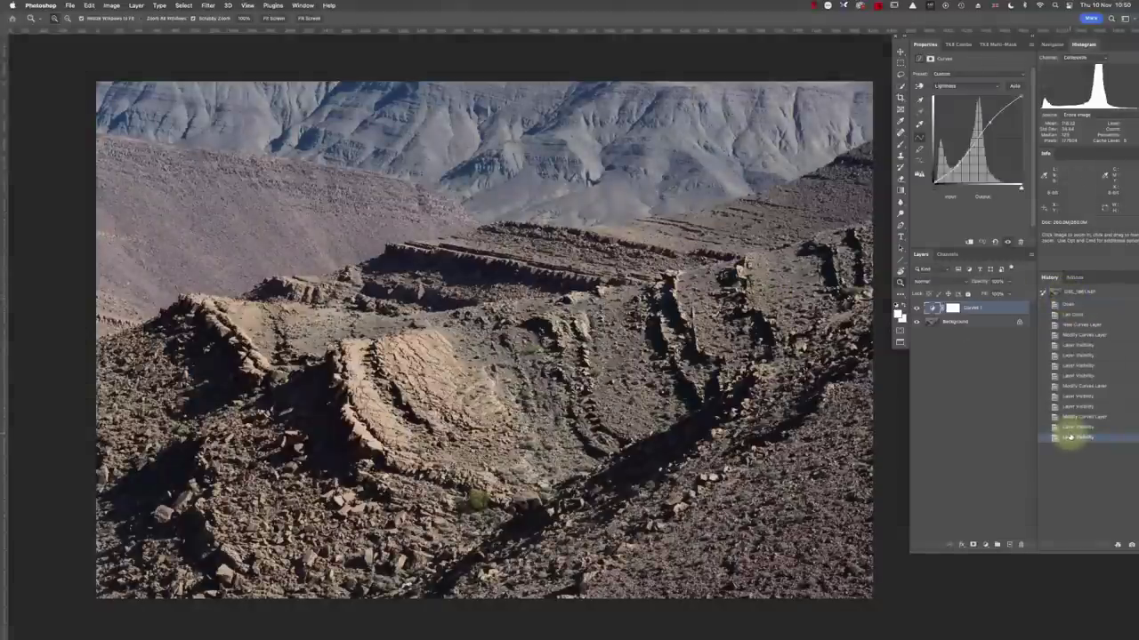